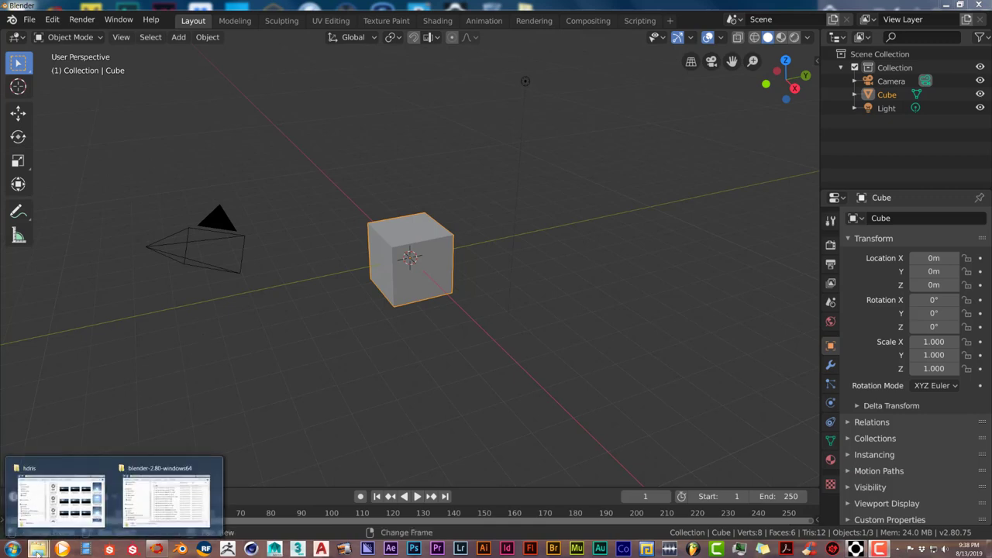
Step: Go up two folders to blender add ons and select the pro_lighting_skies_ultimate ZIP
left_click(58, 500)
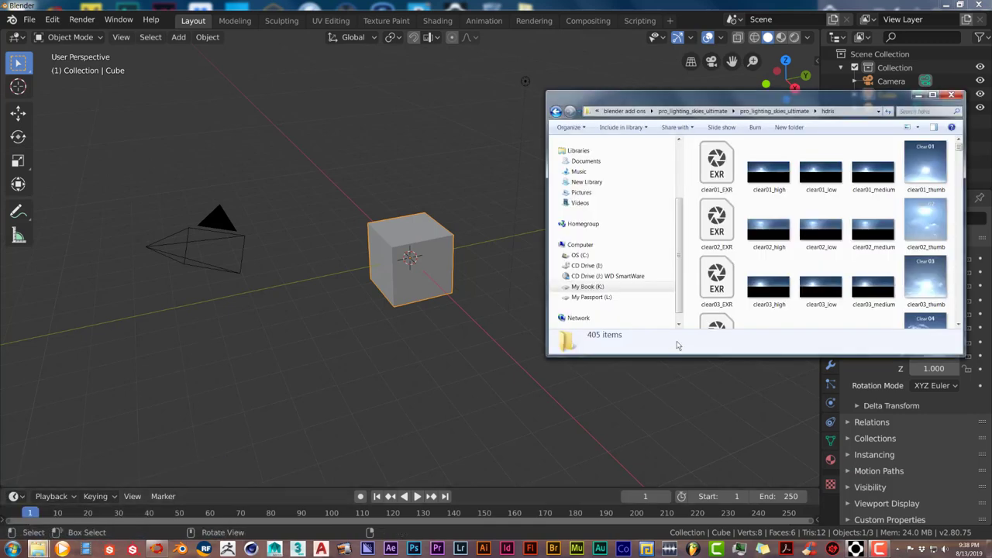
key("BackSpace")
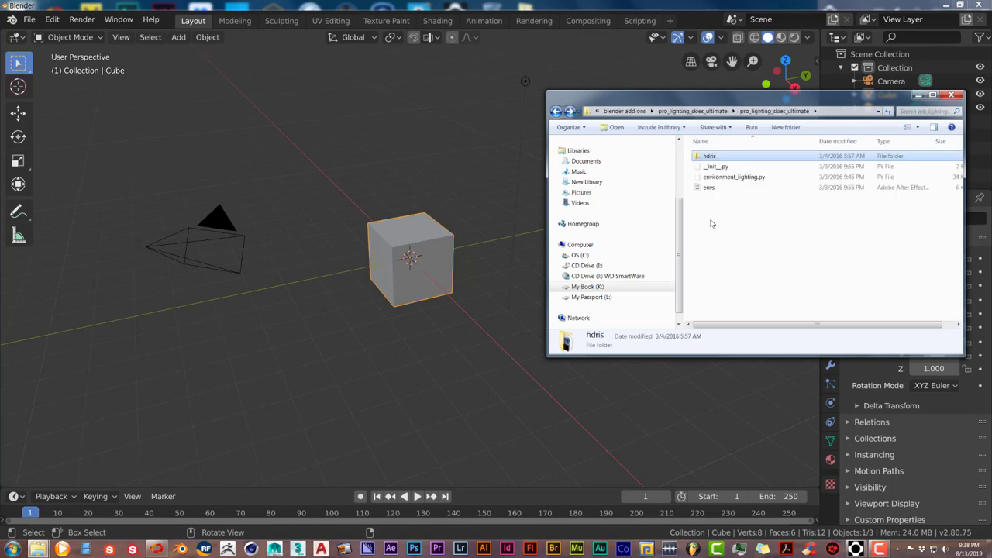
key("BackSpace")
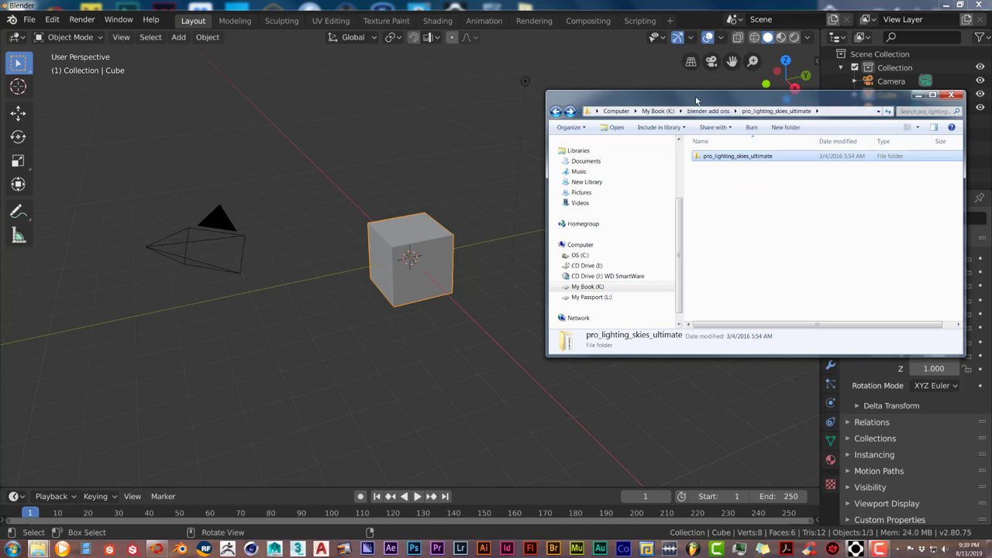
left_click_drag(695, 93, 533, 87)
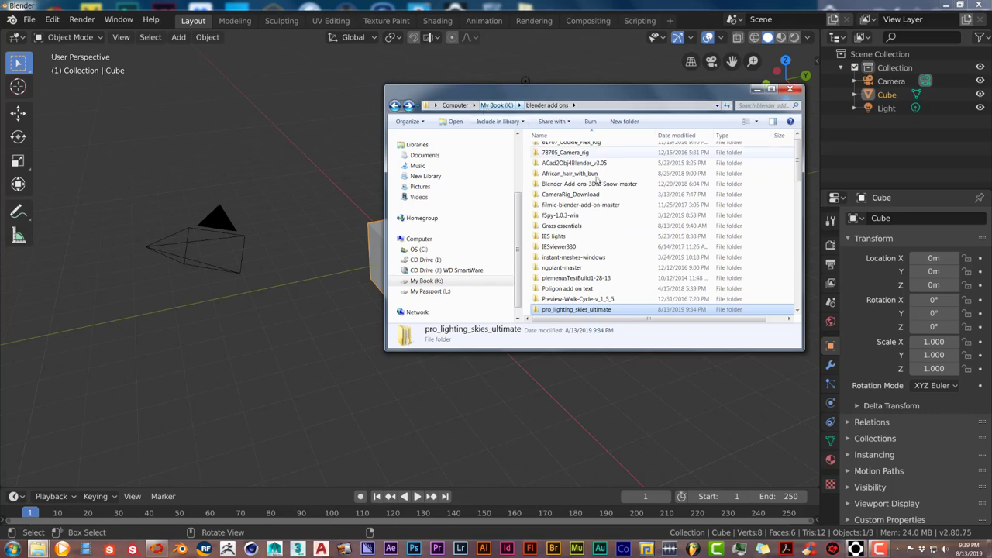
scroll(599, 306, "down", 5)
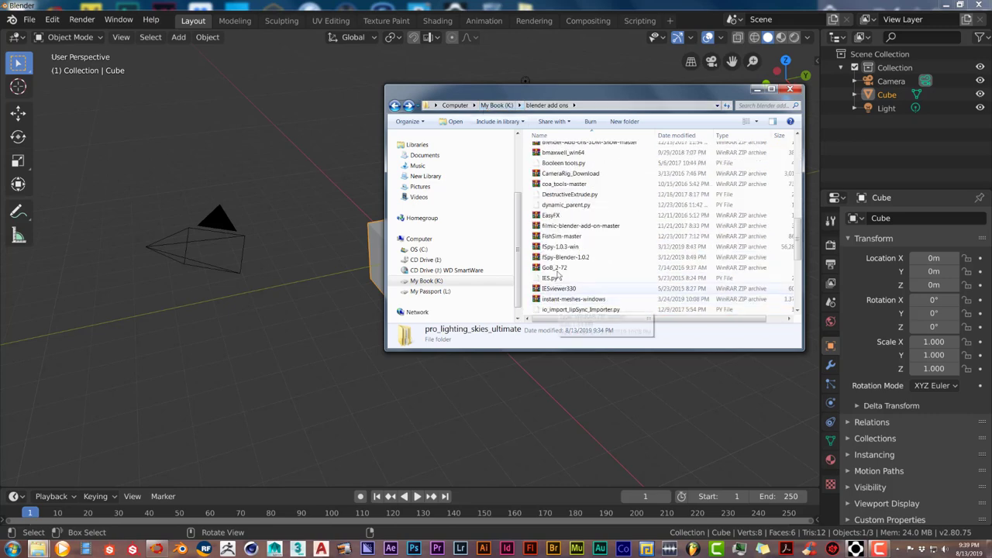
scroll(588, 307, "down", 1)
scroll(554, 310, "down", 3)
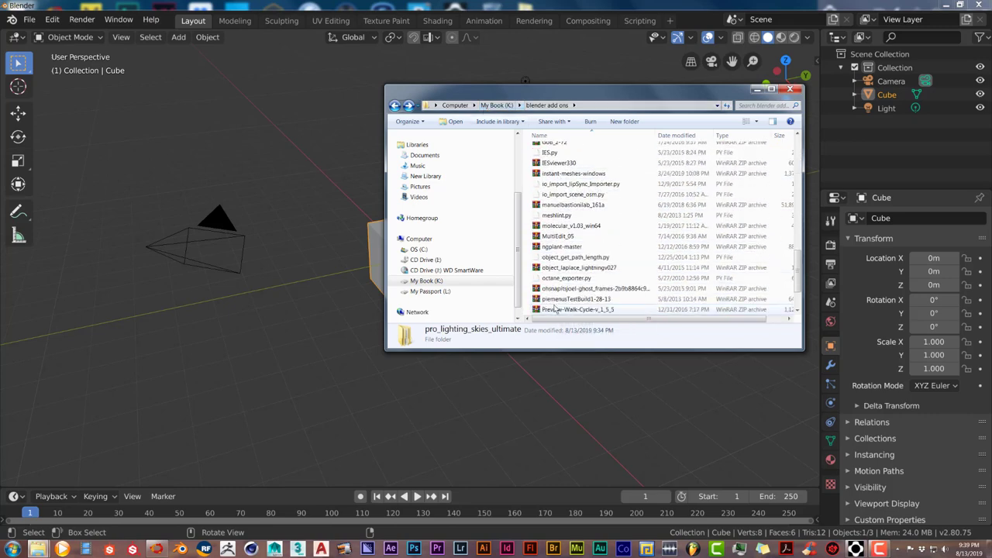
scroll(554, 309, "down", 1)
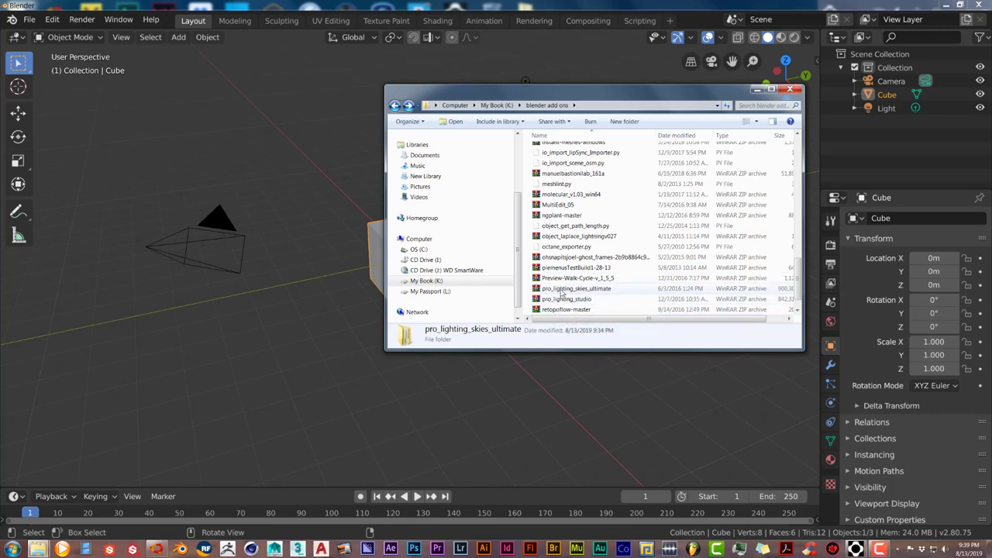
left_click(562, 290)
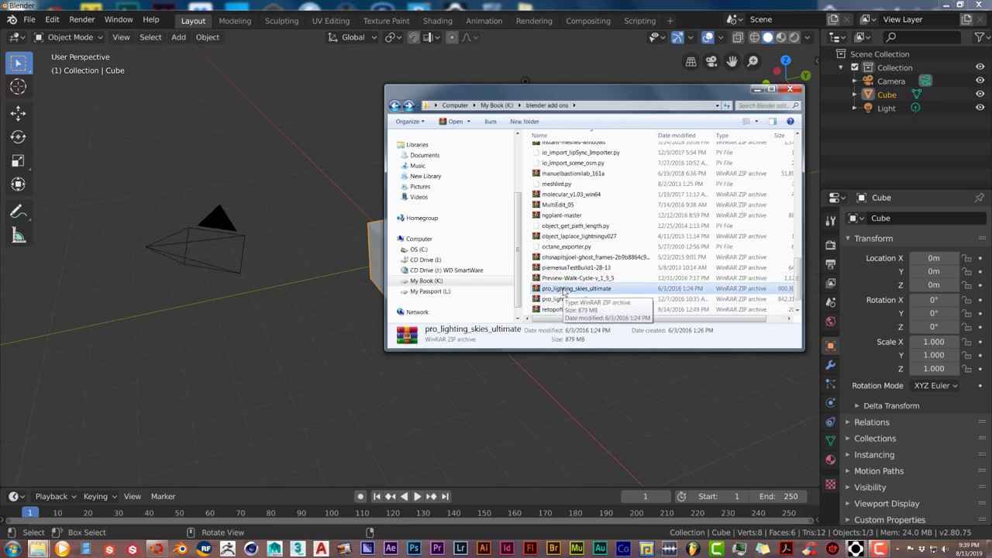
Step: Extract the pro_lighting_skies_ultimate ZIP into the blender add ons folder
right_click(564, 292)
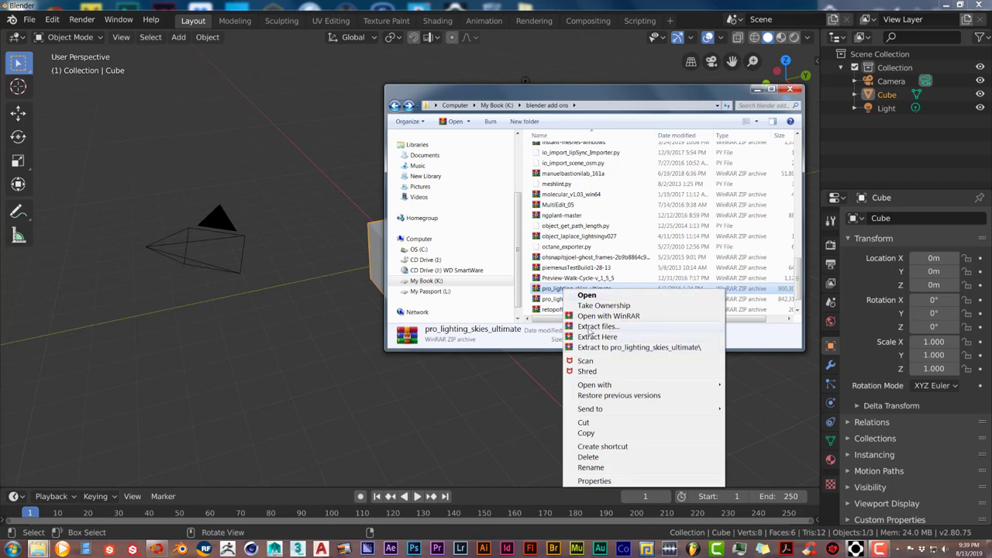
left_click(590, 326)
scroll(577, 237, "up", 3)
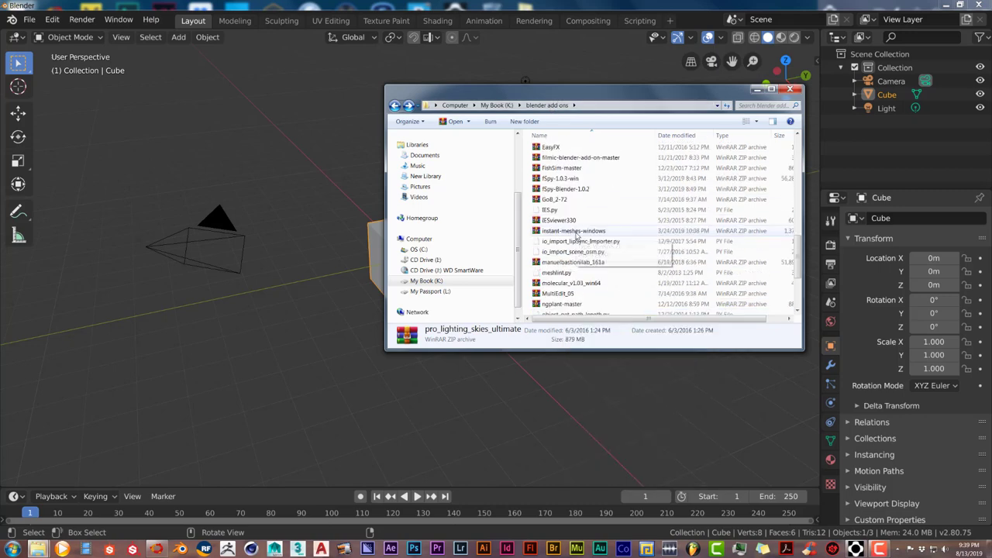
scroll(576, 236, "up", 2)
scroll(575, 241, "up", 2)
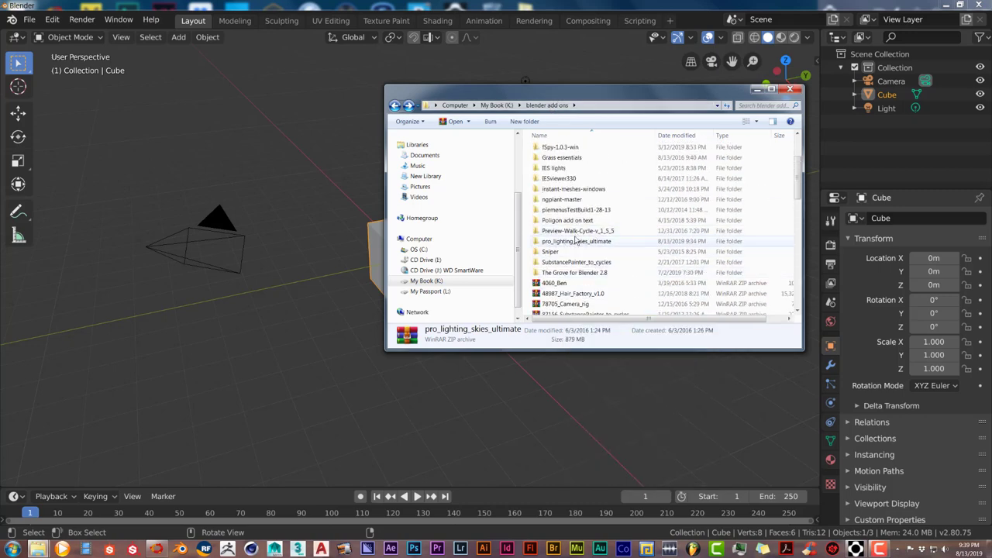
Step: Open the nested pro_lighting_skies_ultimate folders and then the hdris folder
double_click(574, 241)
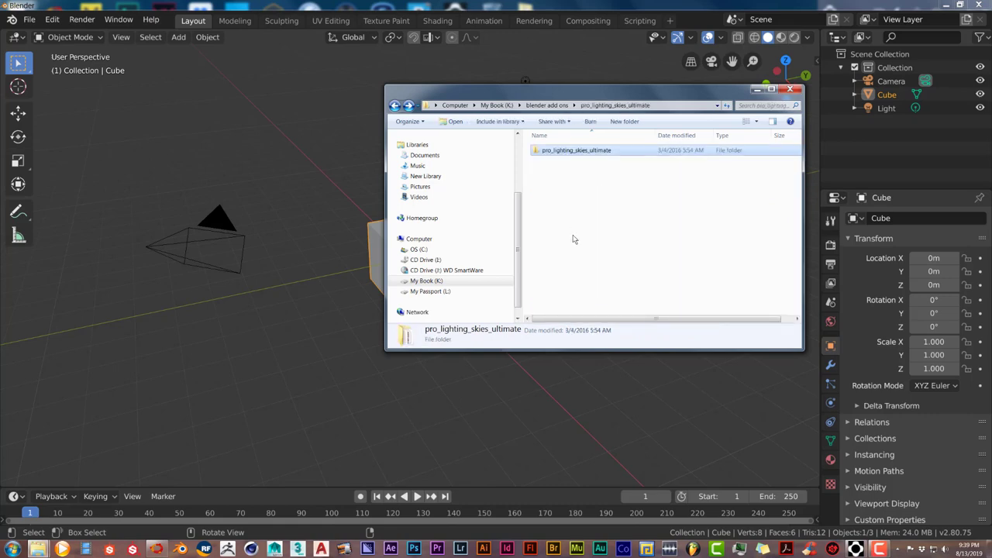
key("Return")
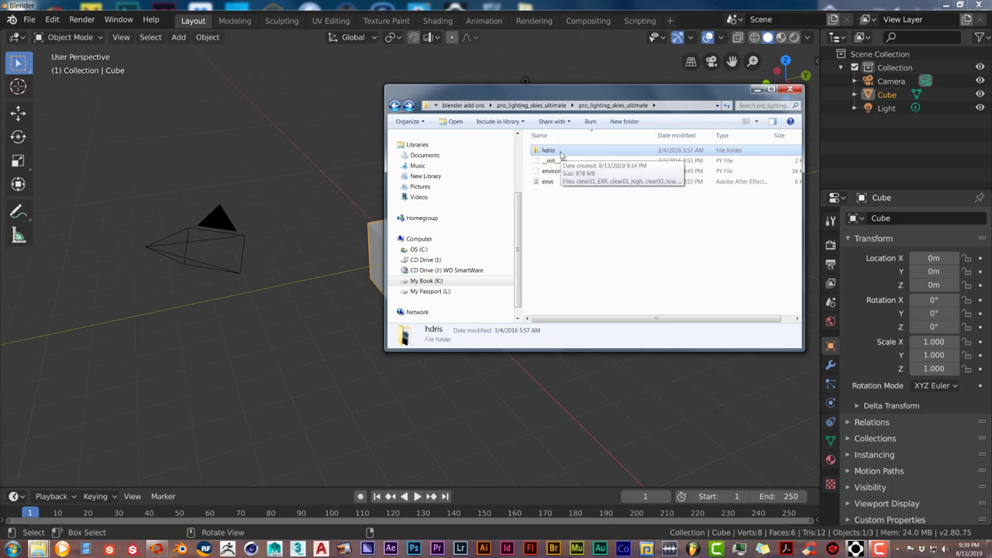
double_click(560, 152)
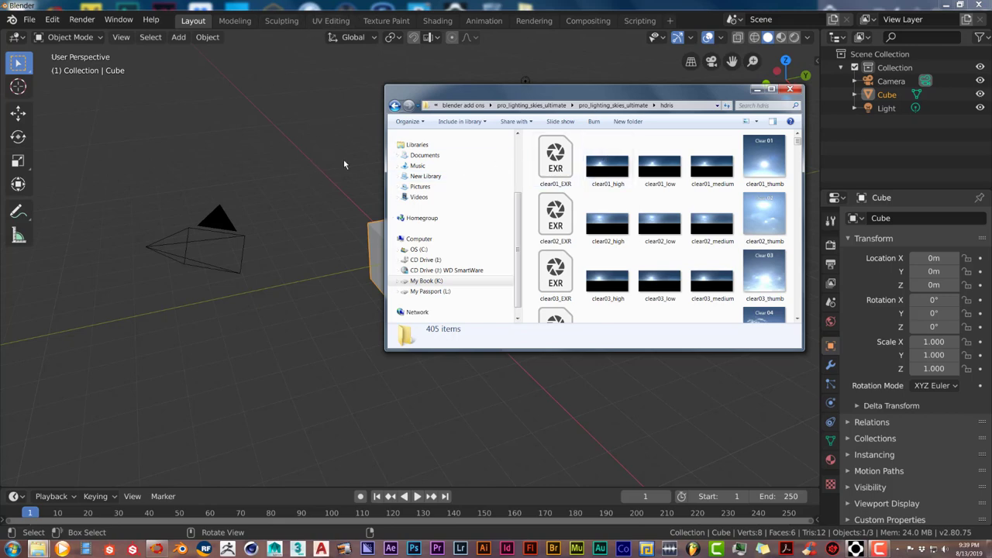
Step: Minimize Blender and place the Blender install and hdris Explorer windows side by side
left_click(944, 6)
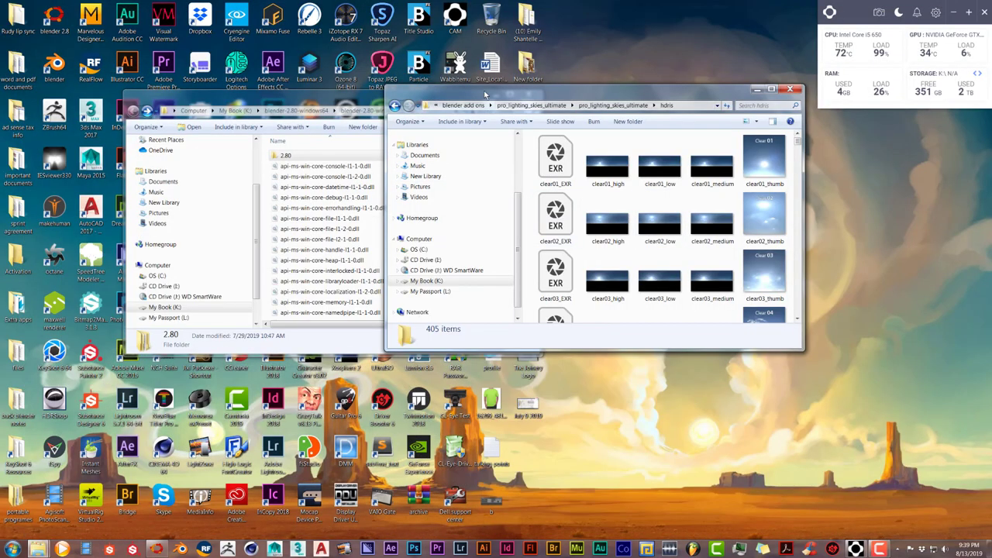
left_click_drag(487, 114, 568, 124)
left_click(408, 111)
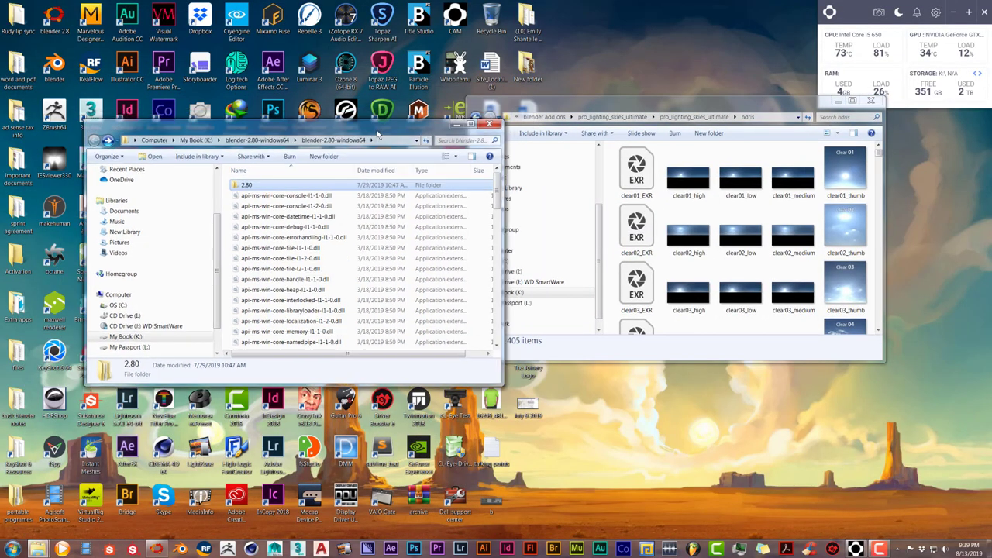
mouse_move(408, 110)
left_mouse_down()
mouse_move(377, 136)
mouse_move(344, 118)
left_mouse_up()
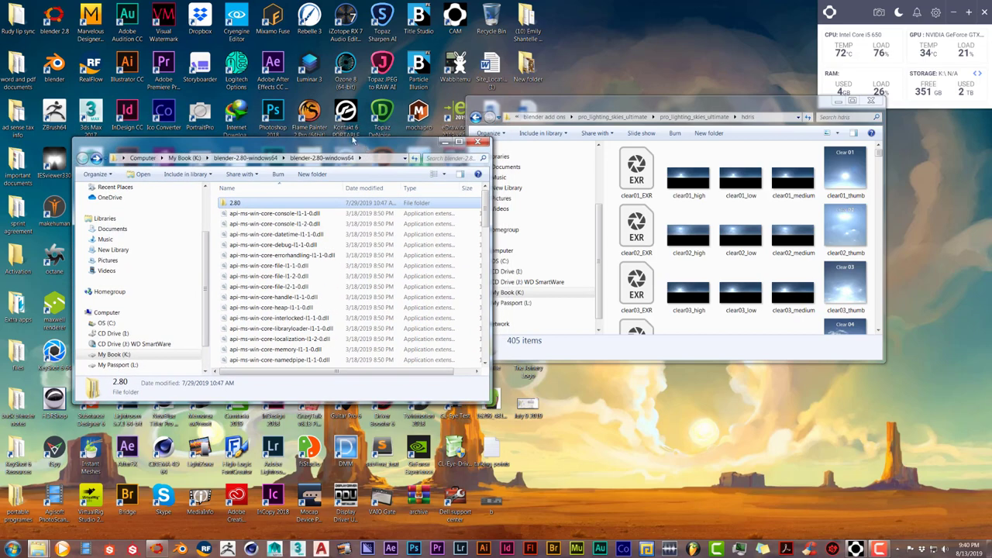
left_click_drag(509, 112, 526, 114)
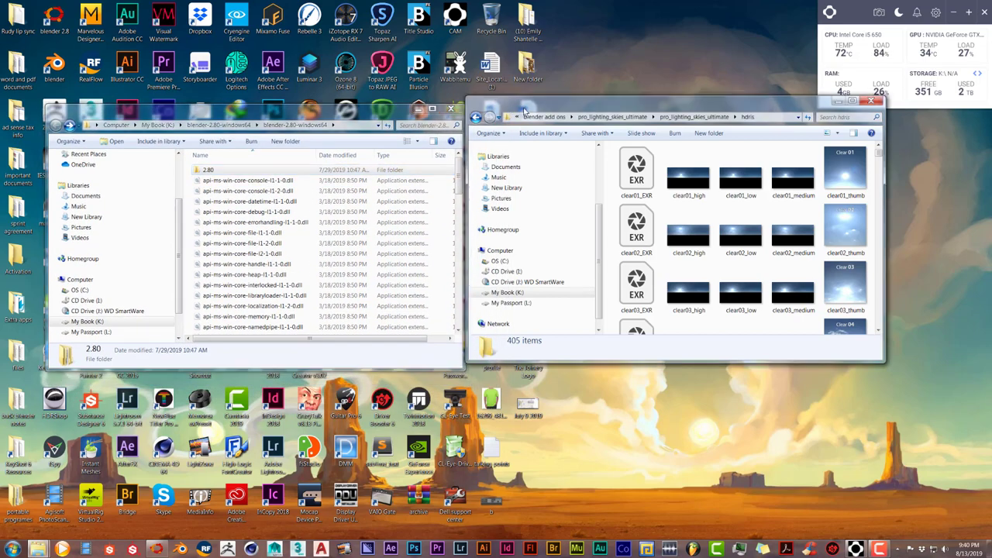
left_click_drag(386, 121, 403, 128)
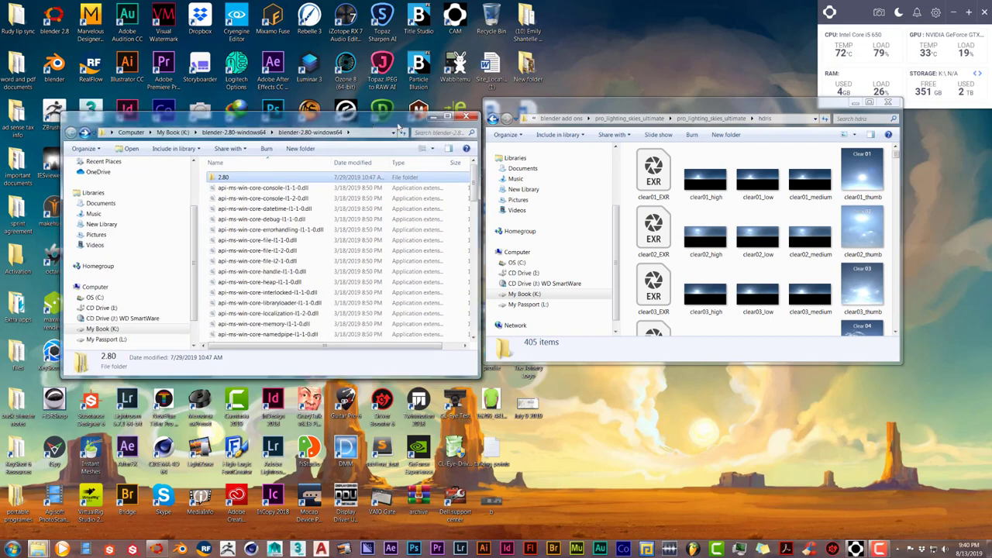
Step: Bring up the Blender desktop shortcut's context menu, then dismiss it
double_click(62, 27)
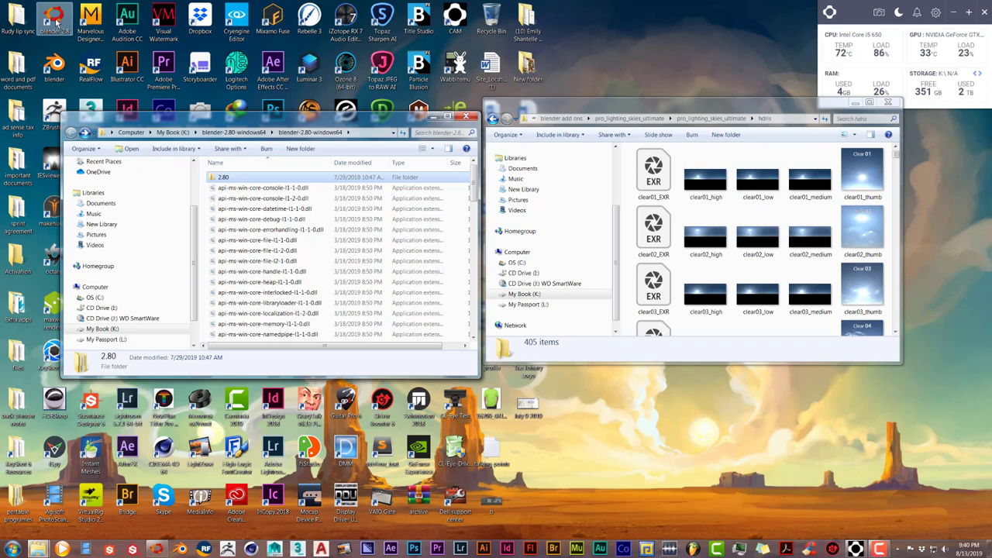
right_click(56, 22)
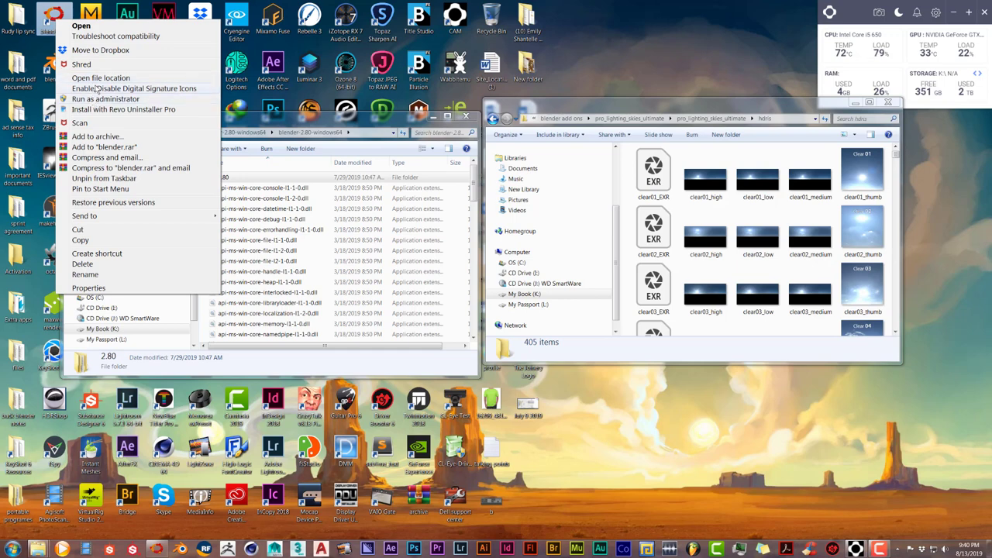
left_click(318, 124)
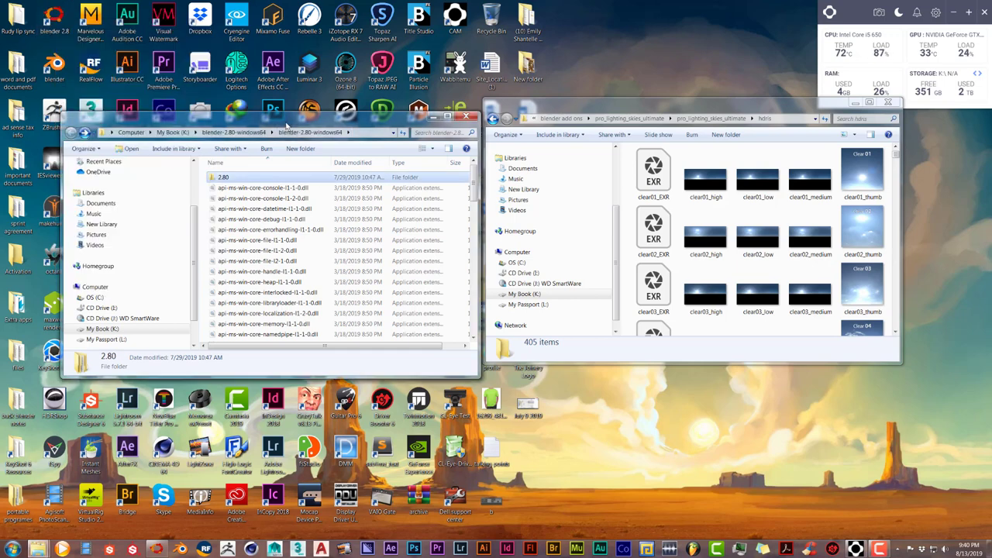
Step: Open the 2.80 > datafiles > studiolights > world folder in the Blender install window
double_click(224, 178)
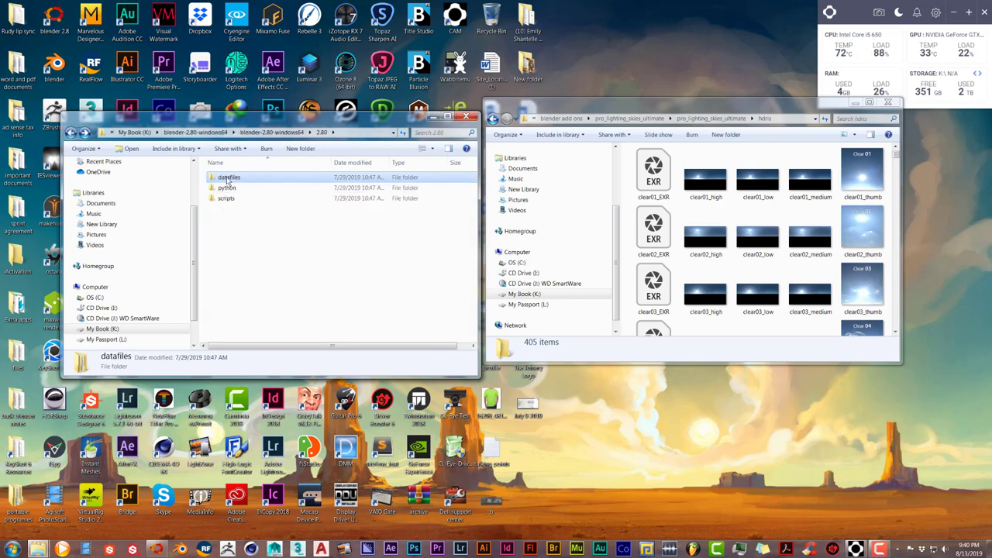
double_click(229, 178)
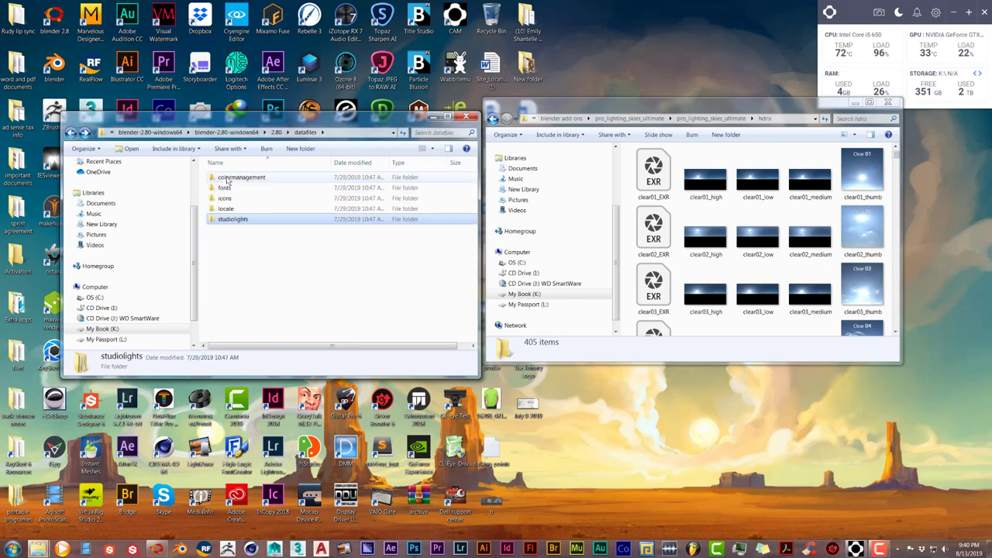
double_click(236, 223)
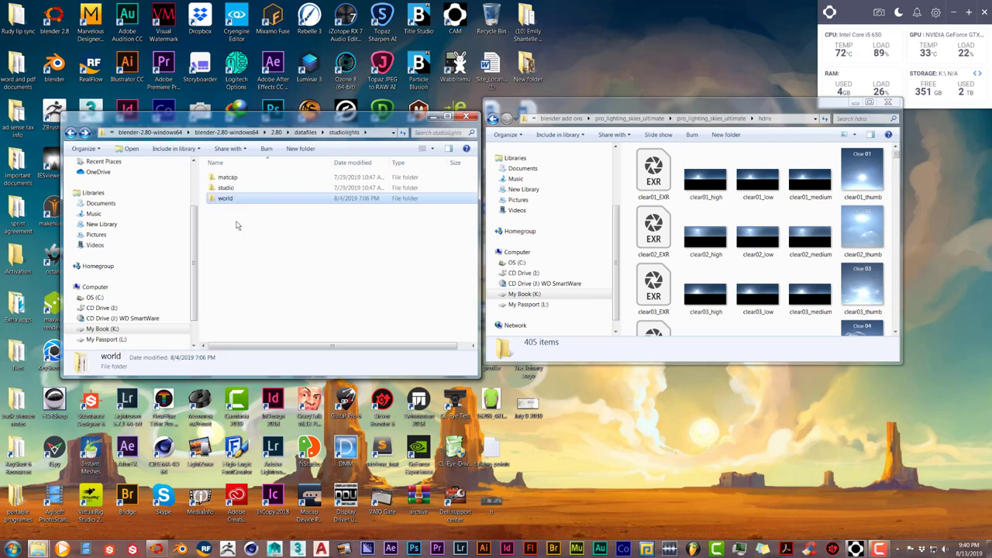
double_click(228, 199)
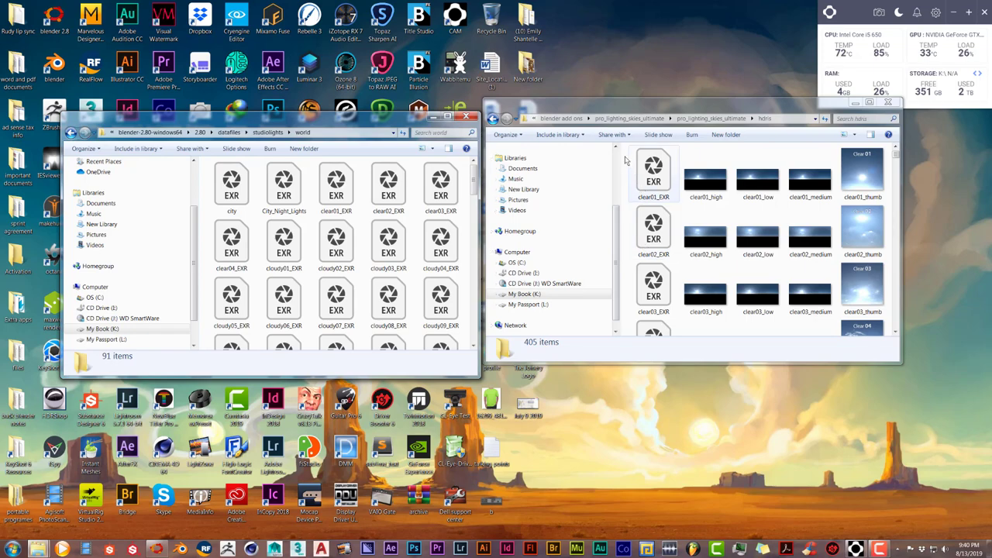
Step: Select 32 clear EXR files in hdris and drag them over the world folder and back
left_click_drag(626, 160, 663, 414)
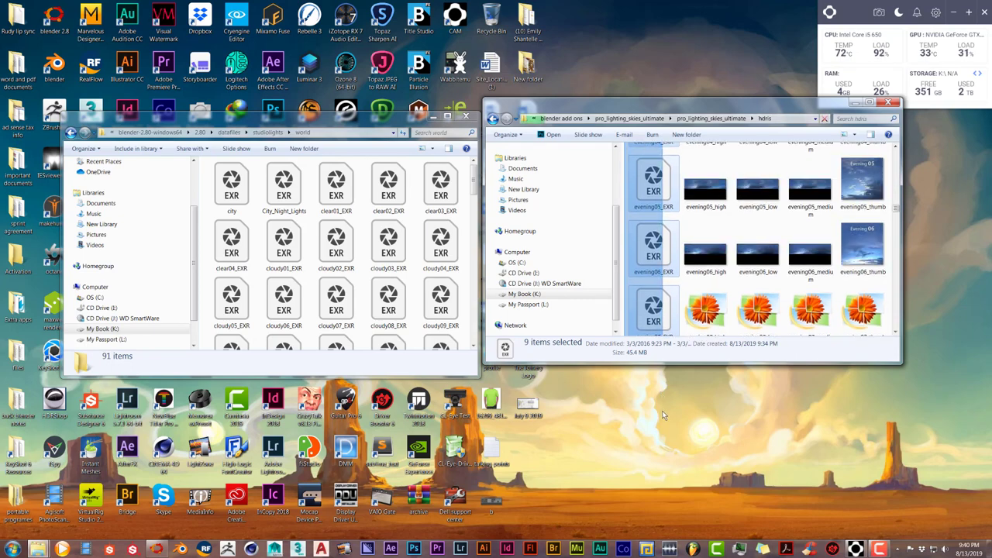
left_click_drag(663, 415, 653, 220)
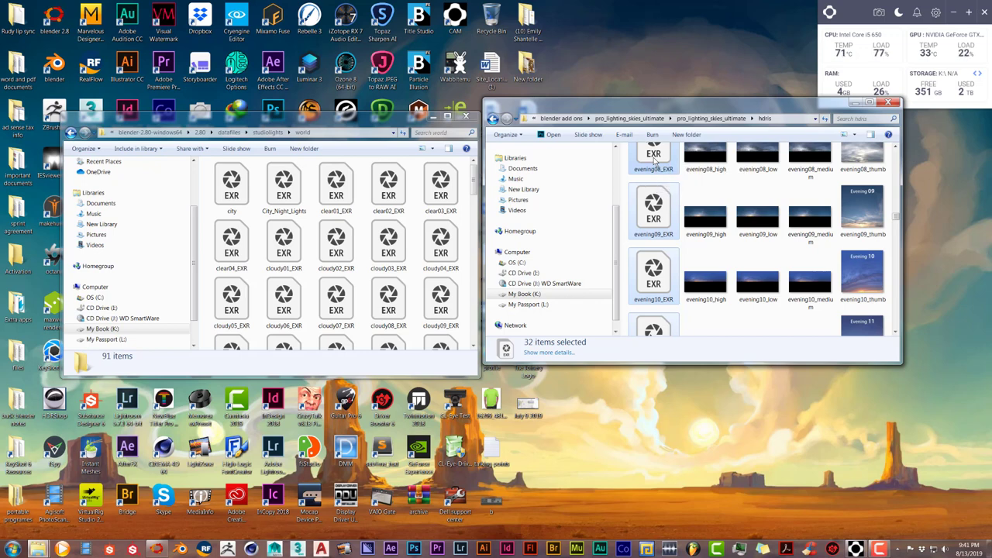
left_click_drag(655, 160, 330, 236)
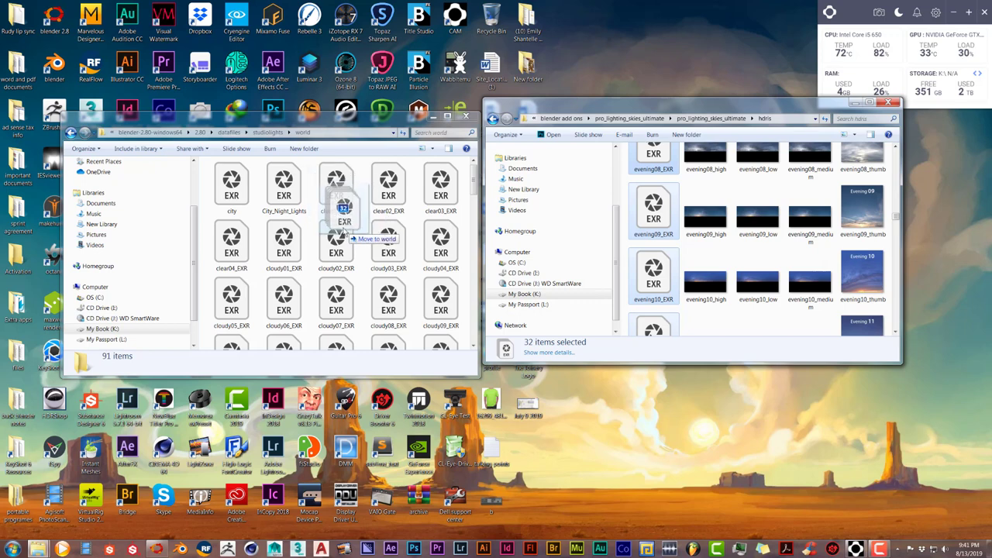
mouse_move(330, 237)
left_mouse_down()
mouse_move(644, 203)
mouse_move(647, 186)
left_mouse_up()
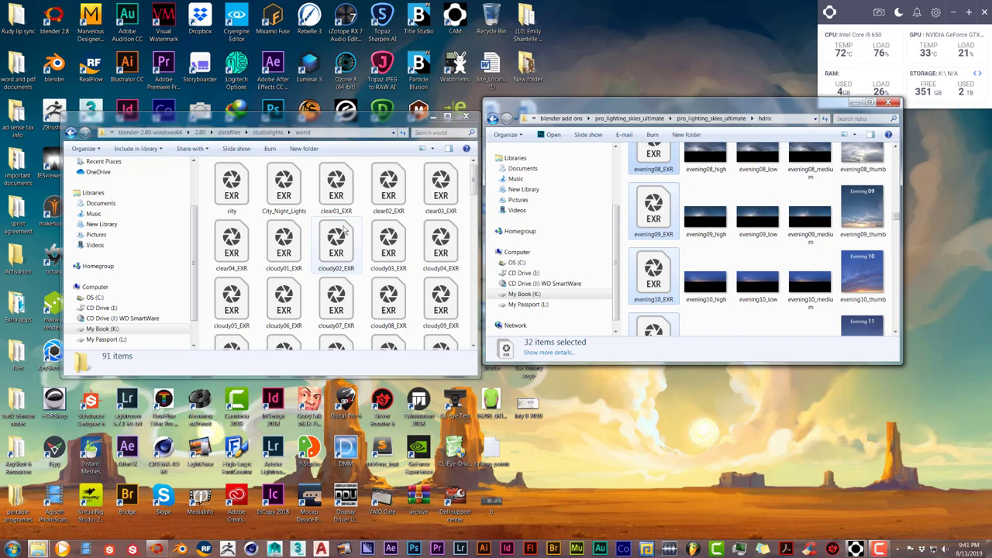
Step: Return to Blender, zoom in, and switch to Camera Perspective with Numpad 0
left_click(163, 550)
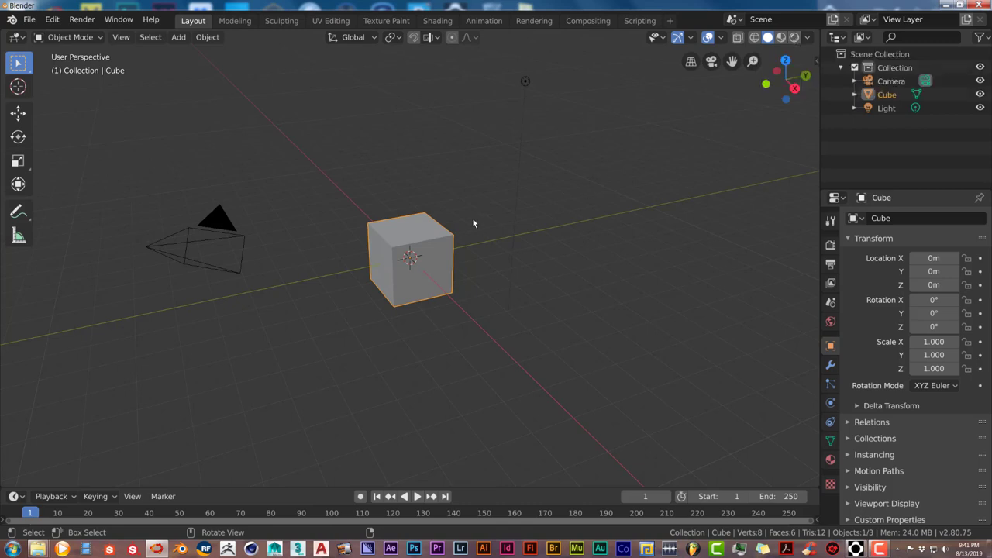
scroll(259, 299, "up", 1)
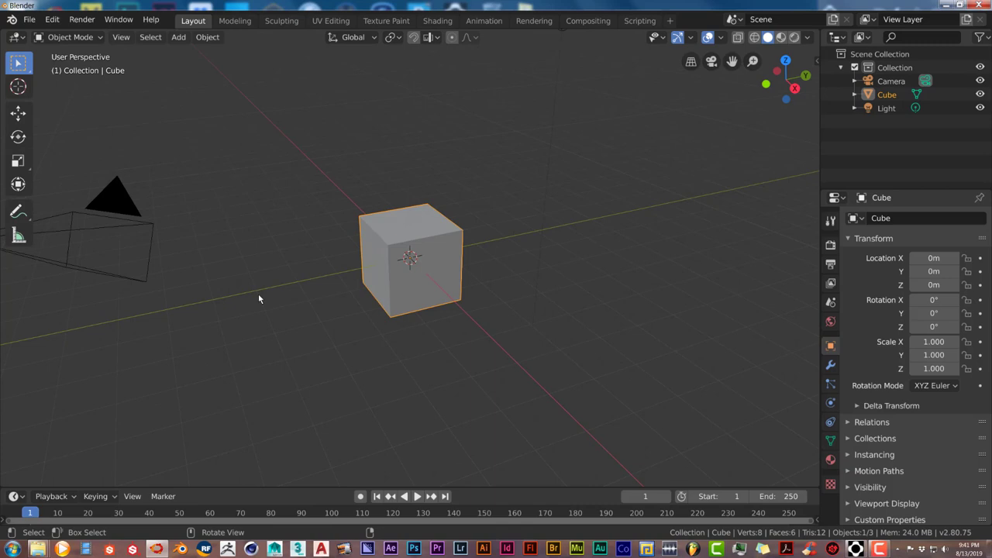
key("KP_0")
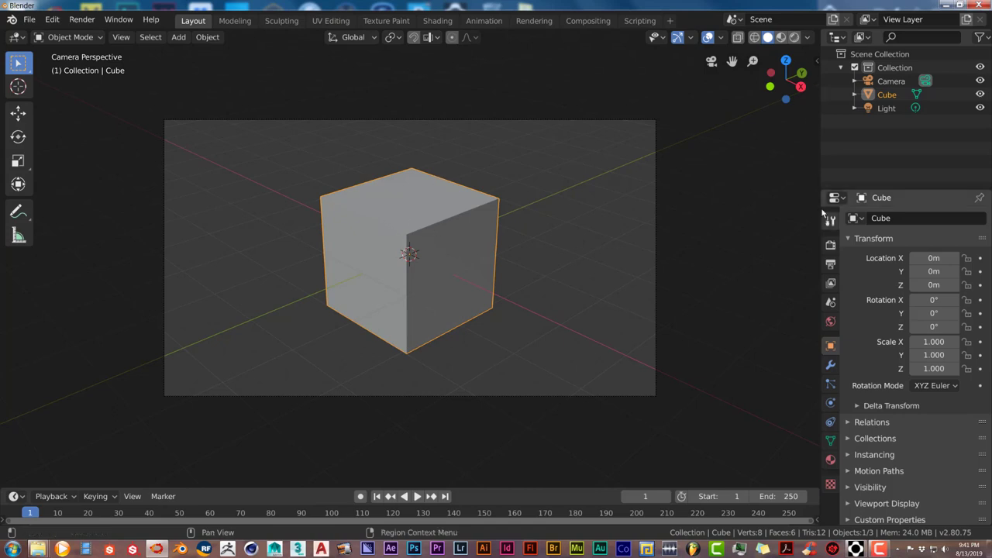
Step: Turn off Use Nodes on the cube's material and set Specular 0.795, Roughness 0.020
left_click(830, 459)
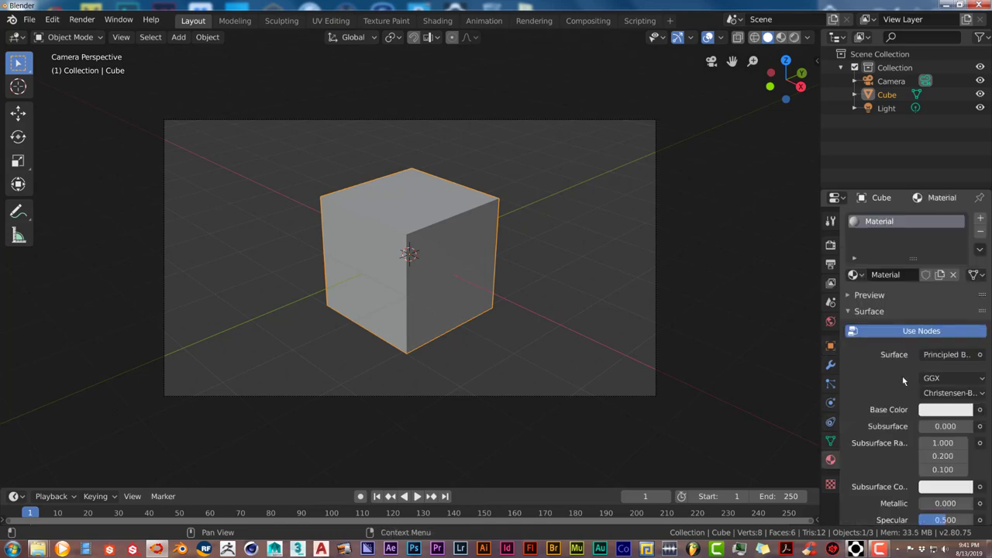
left_click(905, 331)
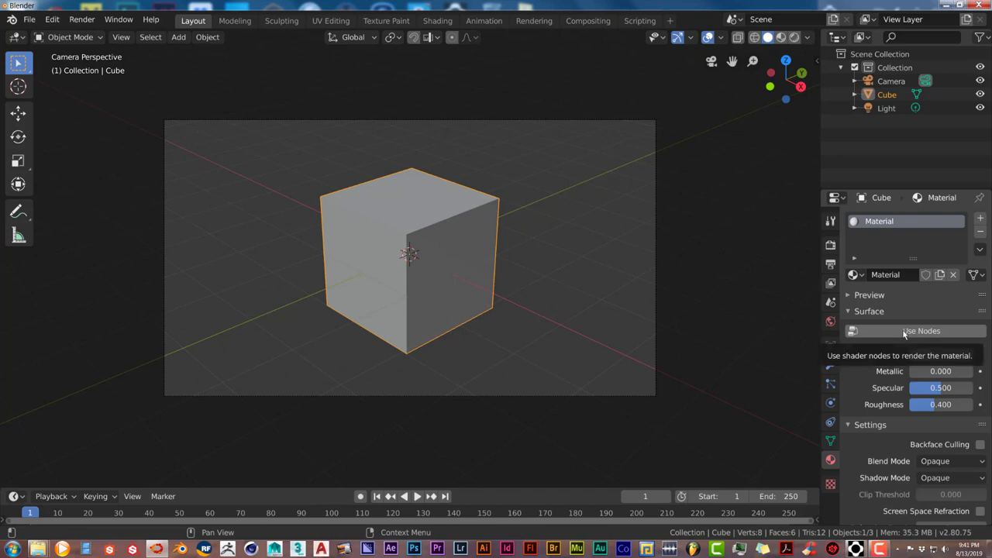
mouse_move(940, 388)
left_mouse_down()
mouse_move(959, 388)
mouse_move(906, 407)
left_mouse_up()
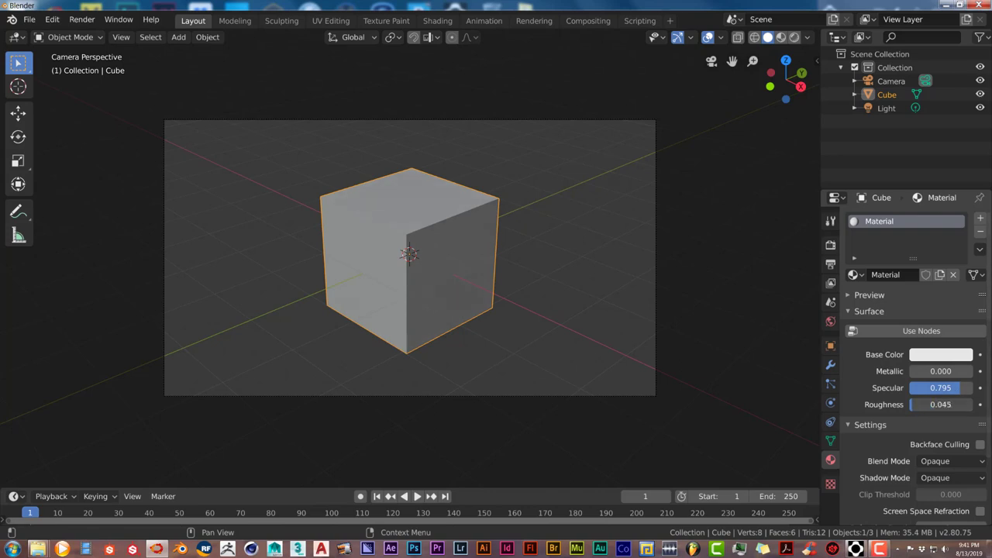
left_click_drag(906, 403, 900, 403)
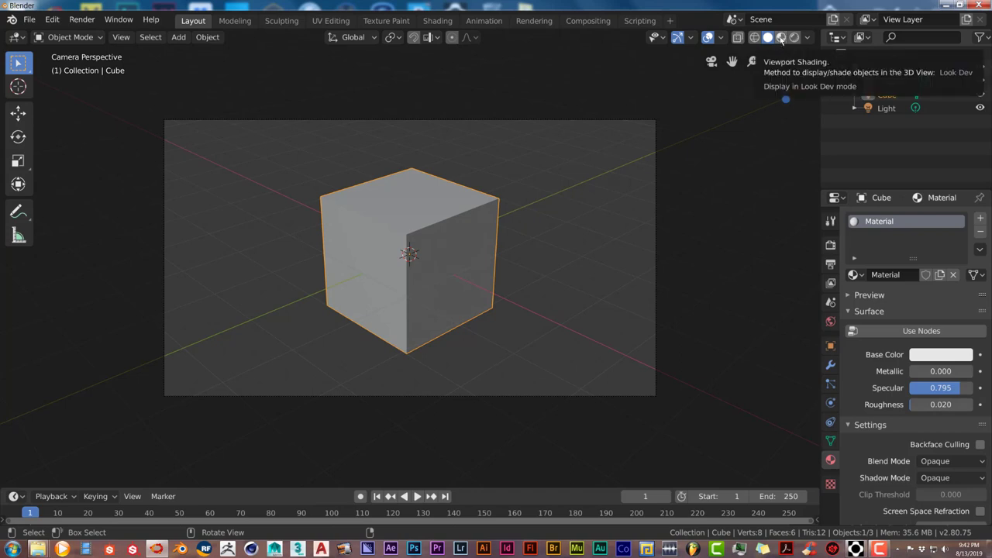
Step: Switch to Look Dev shading, orbit around the cube, and set Metallic to 1.000
left_click(781, 38)
scroll(521, 264, "up", 1)
scroll(521, 265, "up", 1)
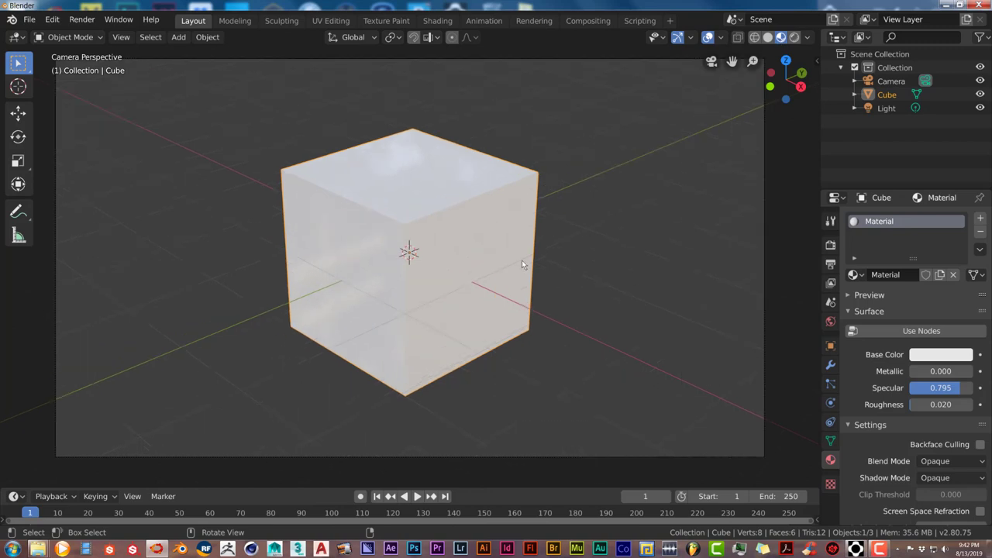
mouse_move(521, 264)
middle_mouse_down()
mouse_move(471, 271)
mouse_move(498, 252)
middle_mouse_up()
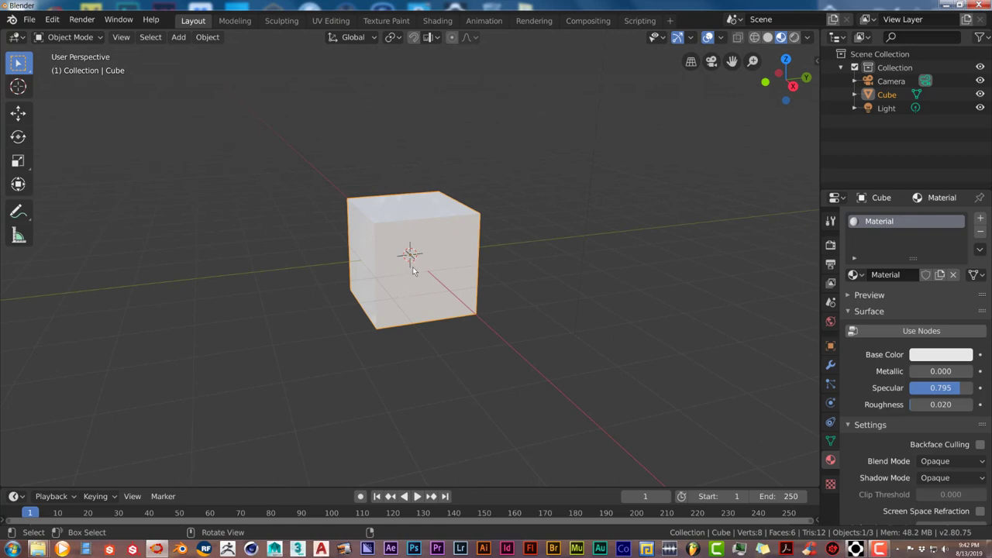
middle_click_drag(427, 268, 410, 258)
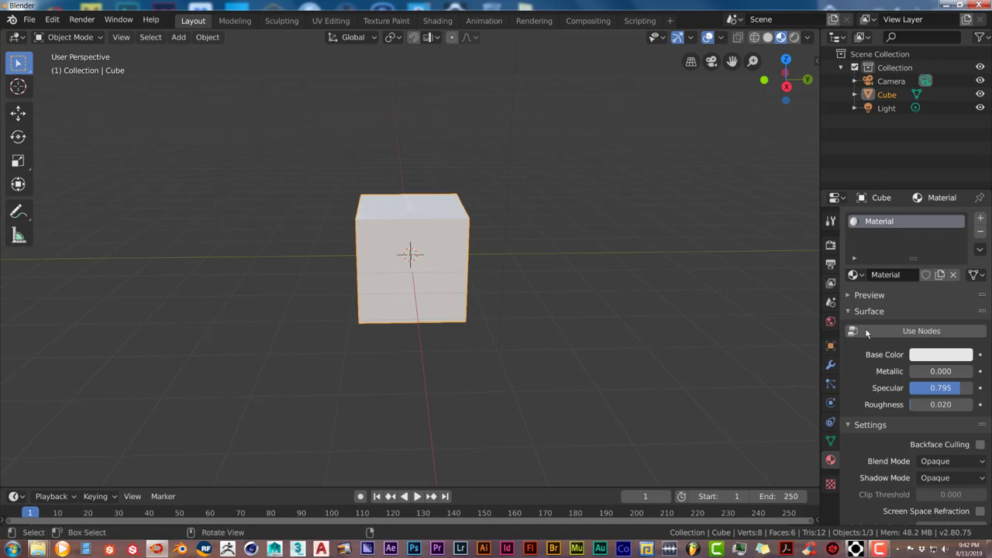
left_click_drag(911, 371, 978, 371)
mouse_move(442, 280)
middle_mouse_down()
mouse_move(427, 285)
mouse_move(439, 227)
mouse_move(412, 247)
mouse_move(439, 272)
mouse_move(412, 260)
middle_mouse_up()
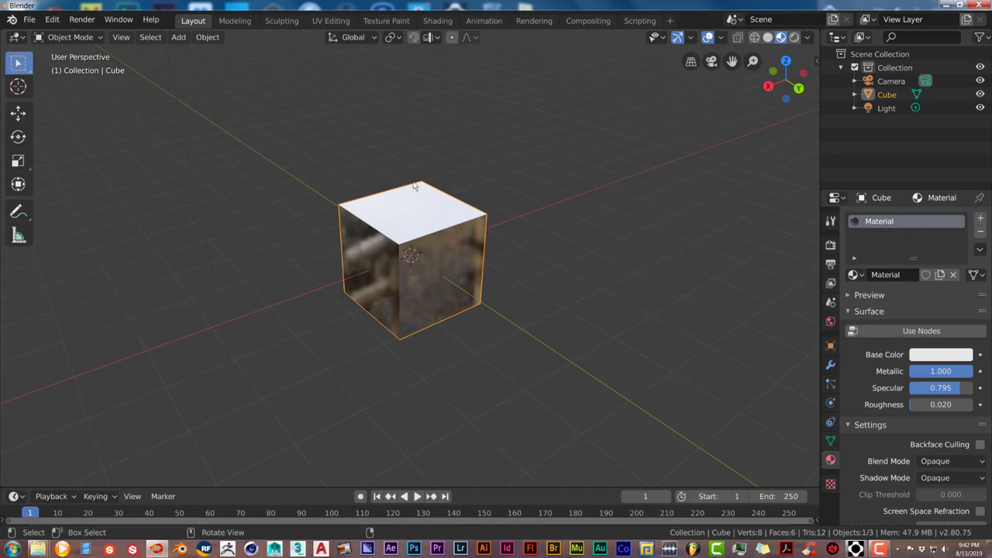
middle_click_drag(390, 219, 540, 220)
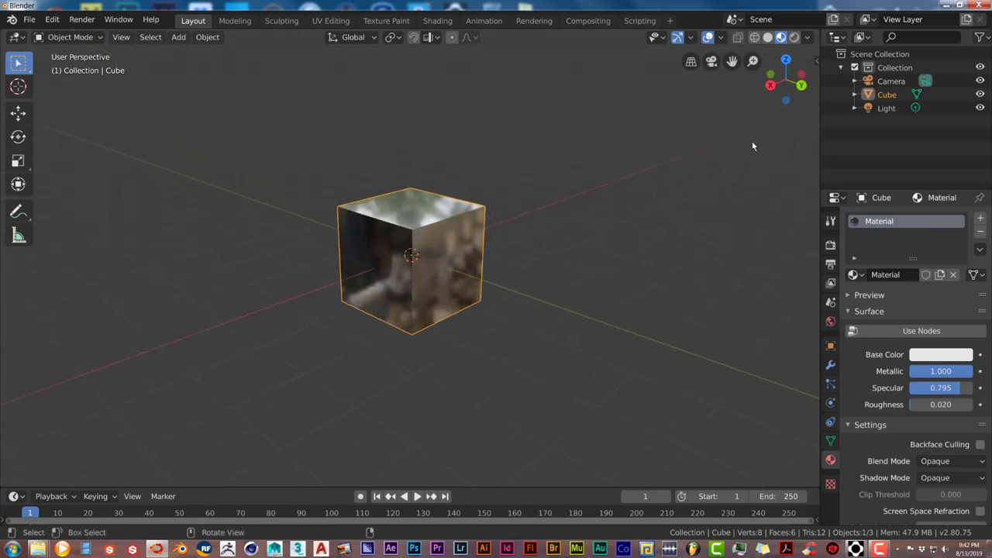
Step: Choose a sky HDRI from the Viewport Shading preview sphere list
left_click(806, 37)
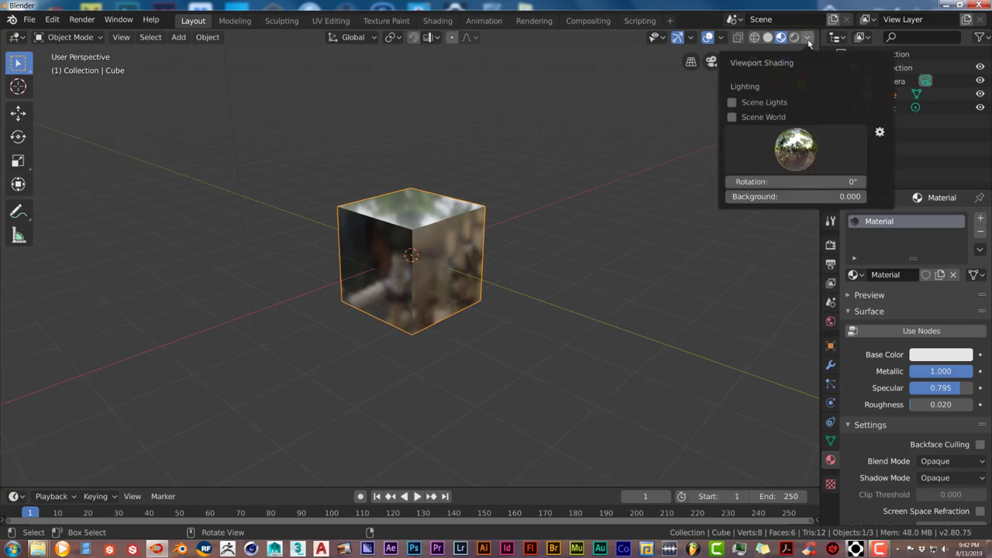
left_click(806, 151)
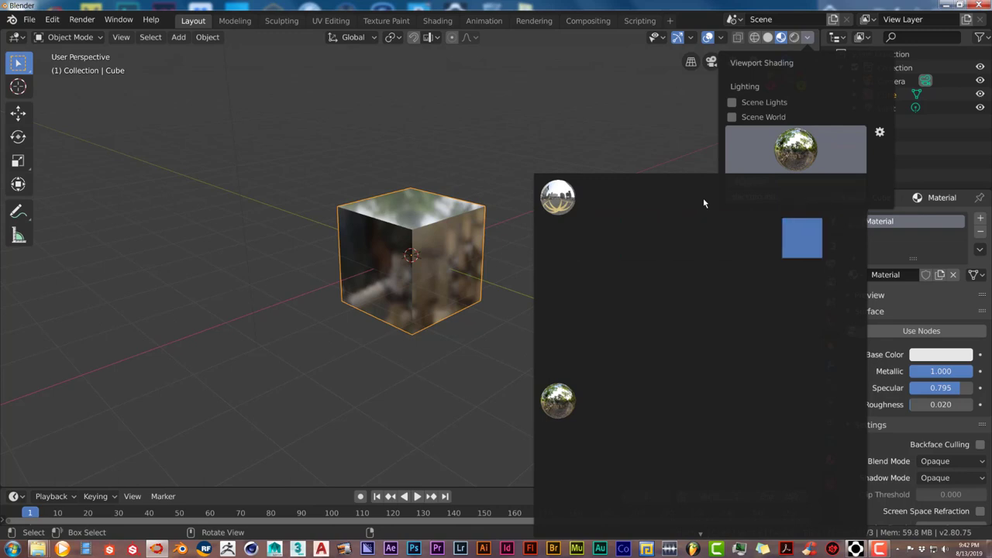
scroll(702, 195, "down", 3)
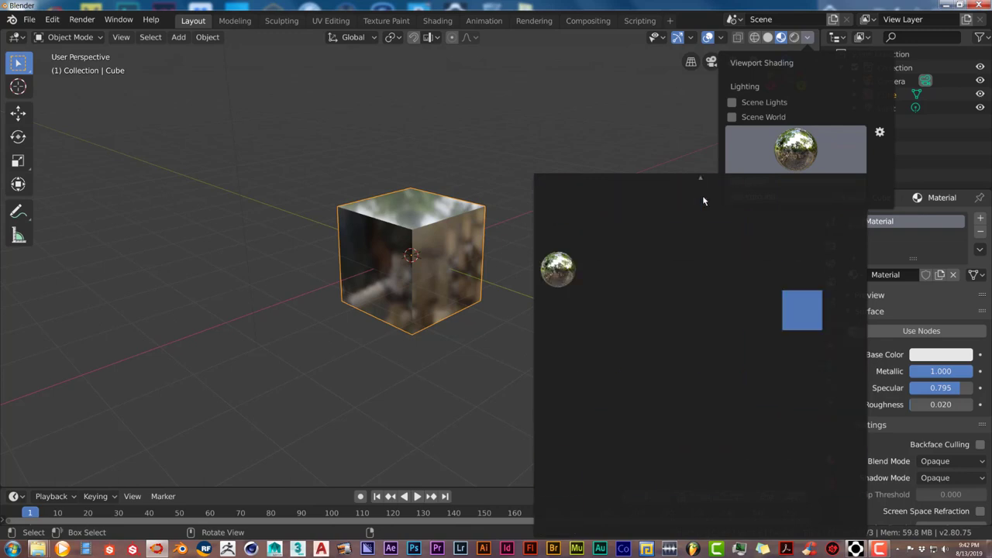
scroll(702, 196, "up", 1)
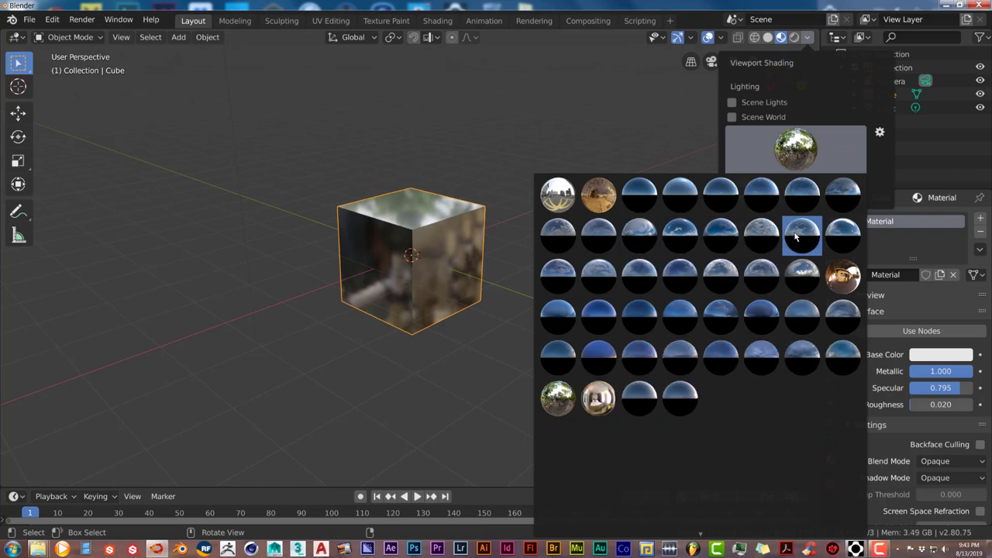
left_click(746, 237)
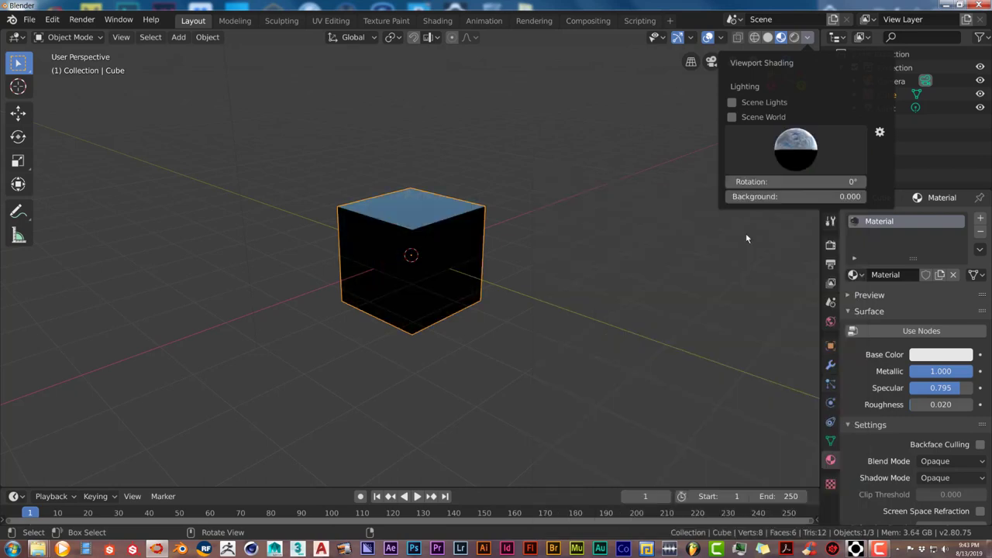
mouse_move(451, 261)
middle_mouse_down()
mouse_move(436, 265)
mouse_move(486, 253)
mouse_move(487, 233)
mouse_move(465, 247)
mouse_move(413, 255)
mouse_move(388, 241)
mouse_move(417, 242)
middle_mouse_up()
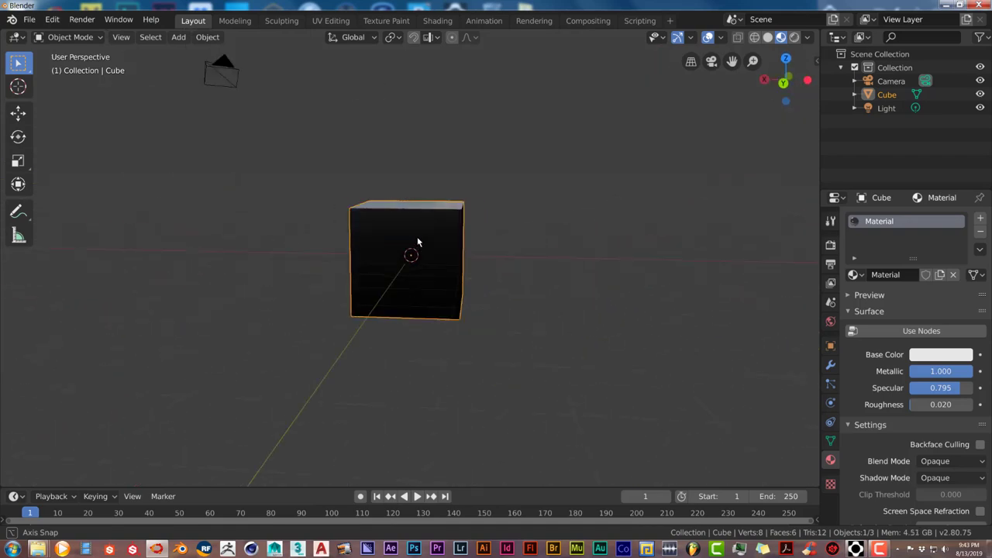
key("KP_0")
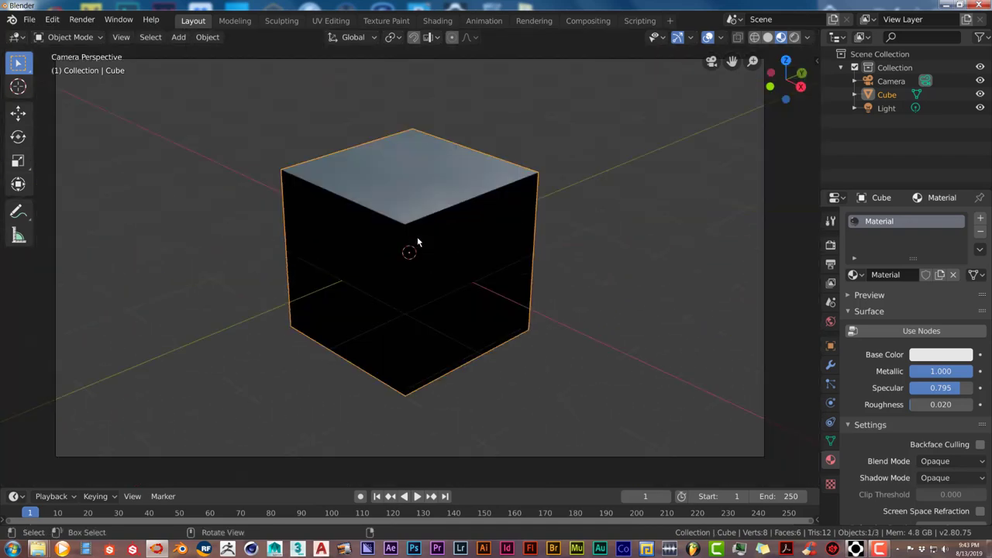
mouse_move(416, 237)
middle_mouse_down()
mouse_move(416, 217)
mouse_move(396, 228)
middle_mouse_up()
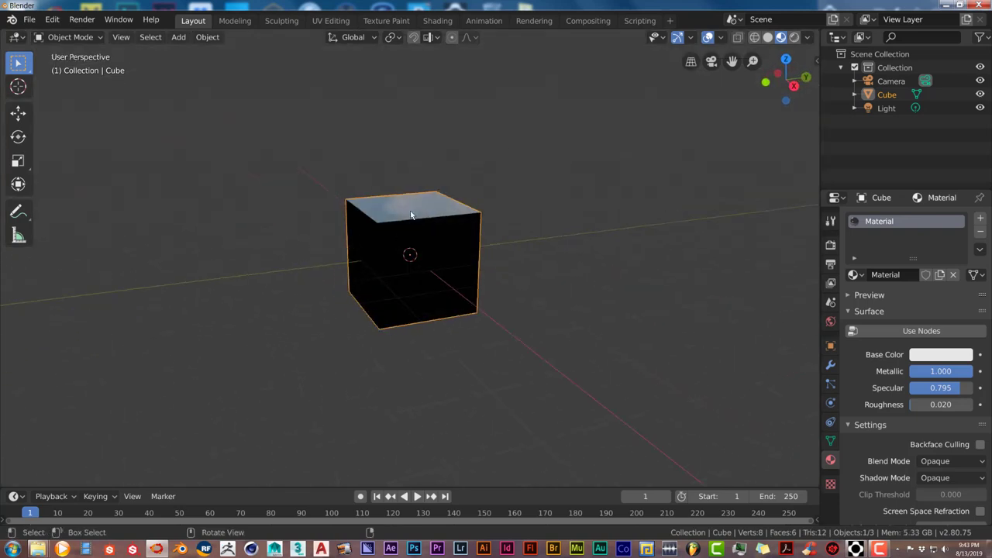
mouse_move(489, 141)
middle_mouse_down()
mouse_move(464, 137)
mouse_move(466, 128)
mouse_move(462, 162)
middle_mouse_up()
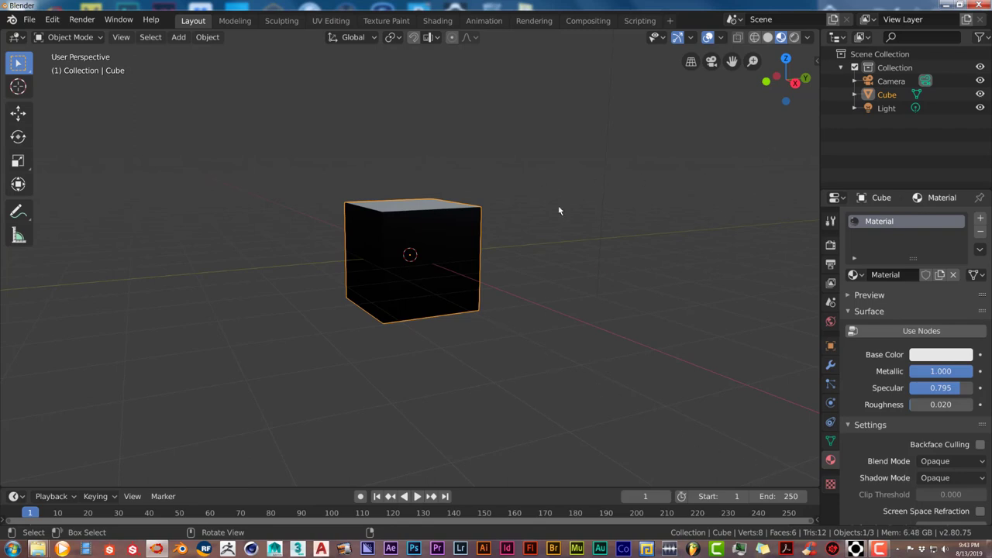
middle_click_drag(468, 215, 401, 226)
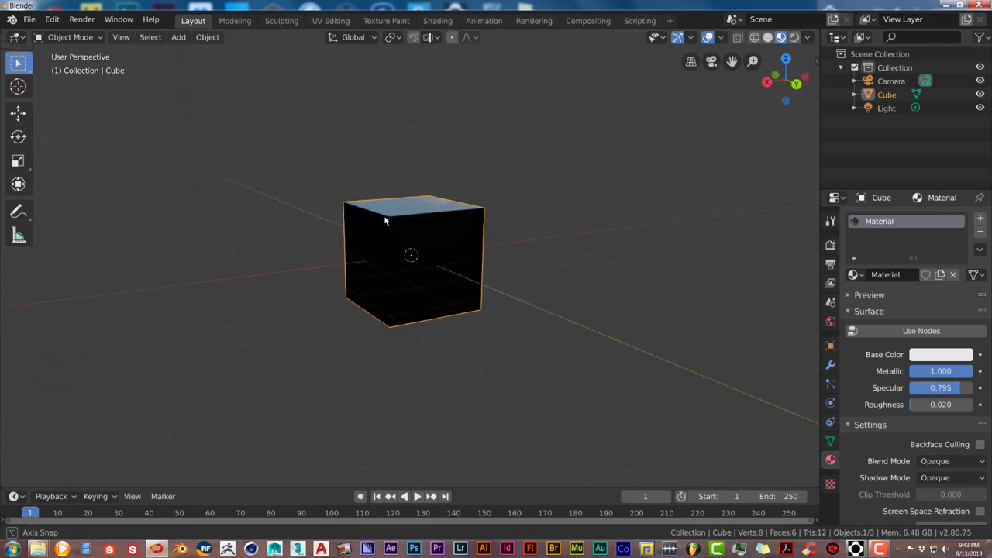
middle_click_drag(400, 227, 382, 230)
scroll(383, 230, "down", 1)
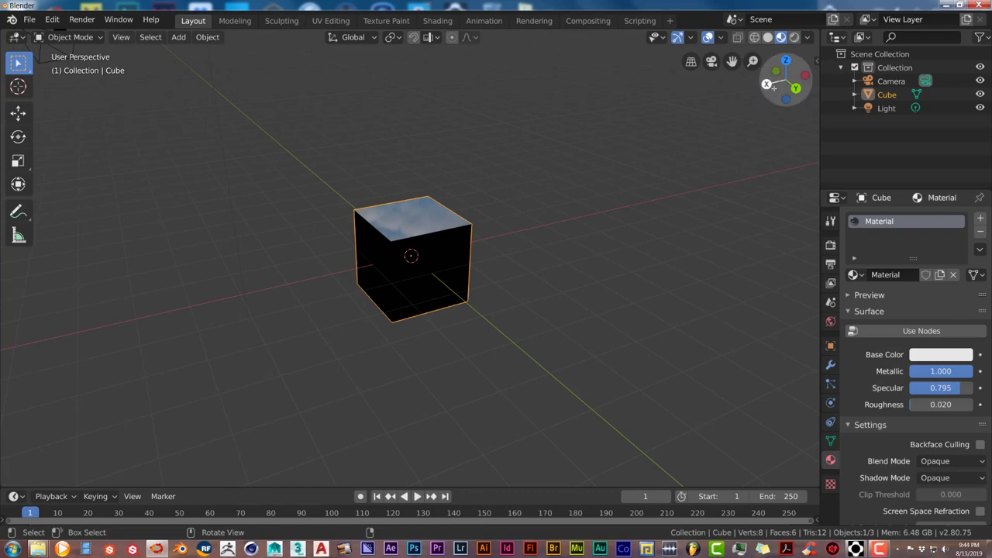
Step: Switch to Rendered shading, orbit slightly, and split the 3D view into two stacked areas
left_click(794, 40)
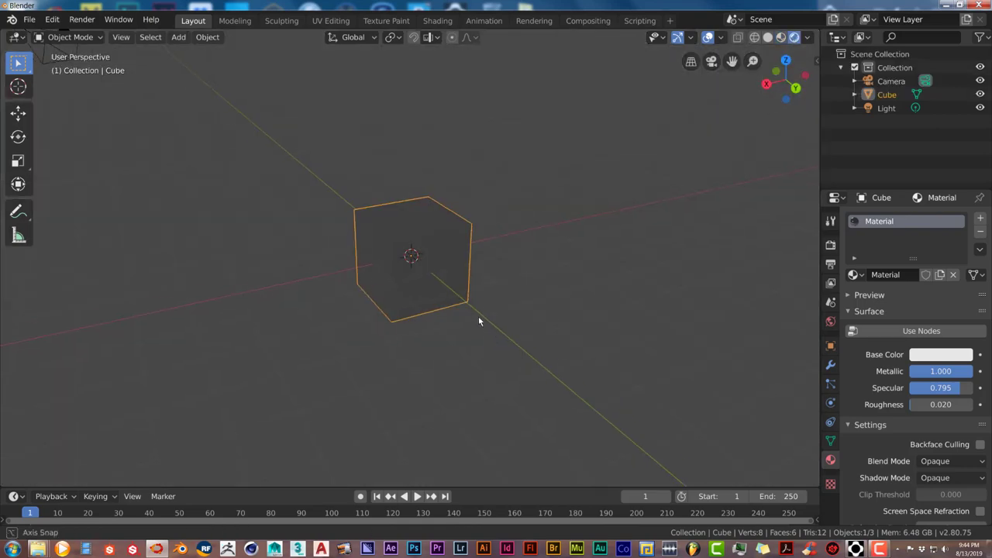
middle_click_drag(478, 321, 481, 313)
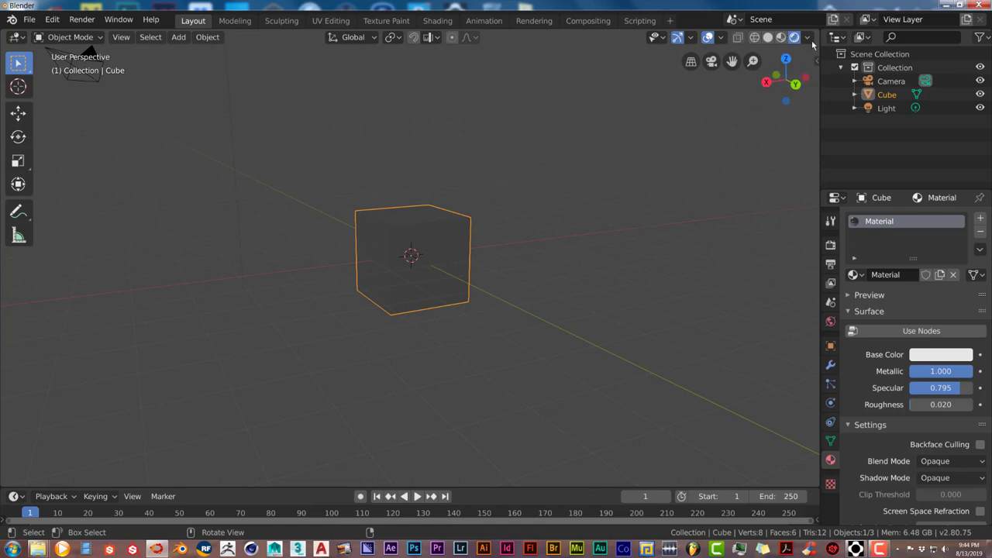
left_click_drag(816, 33, 785, 242)
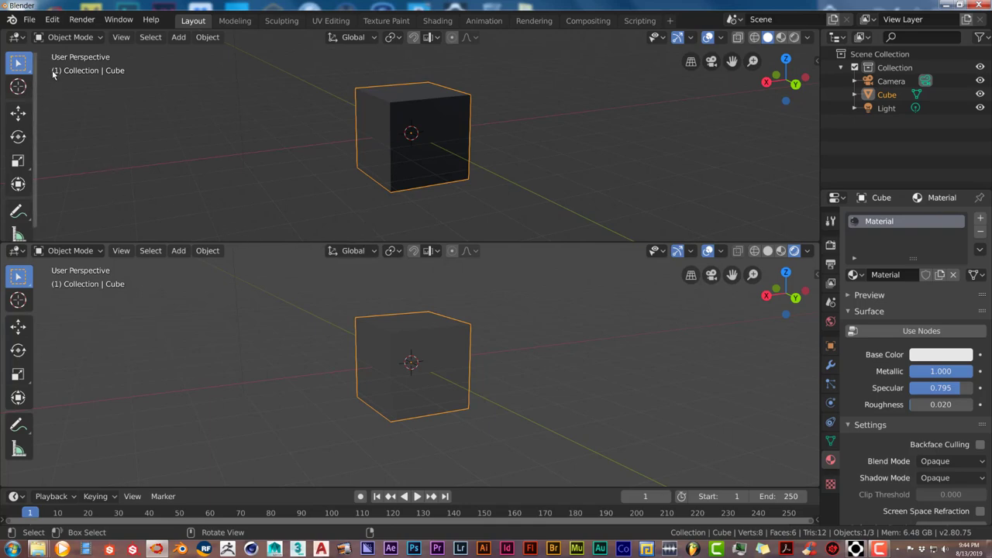
mouse_move(17, 38)
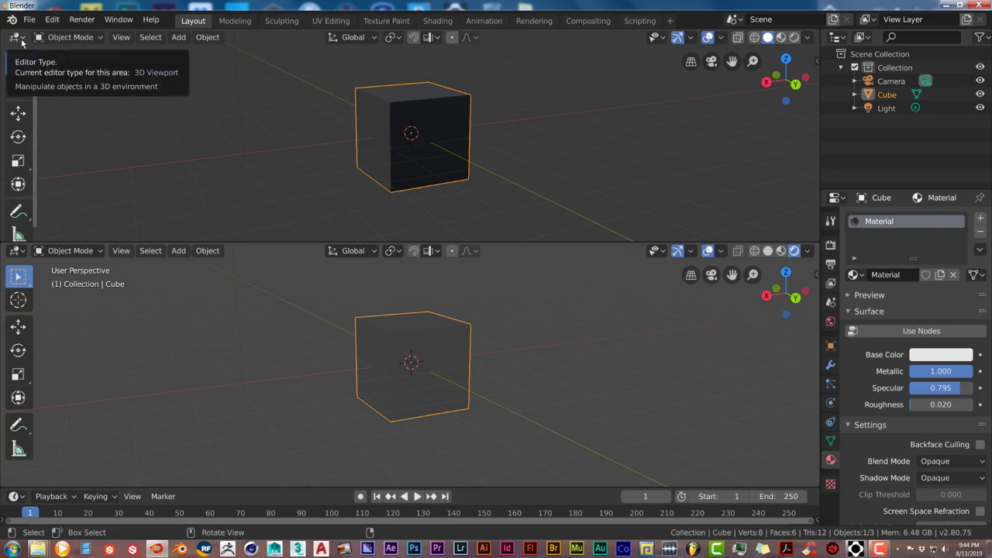
Step: Turn the top area into a Shader Editor and center the nodes
left_click(22, 42)
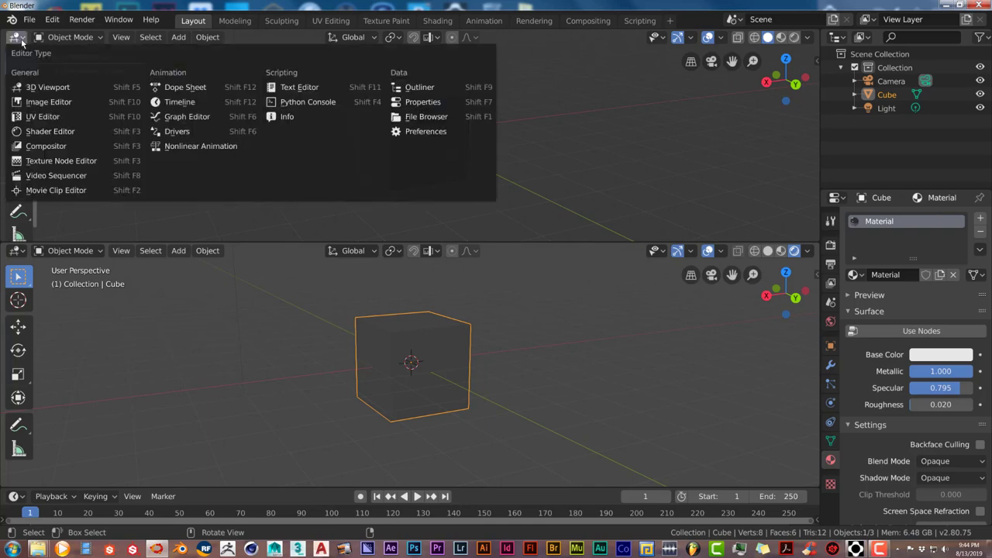
left_click(48, 131)
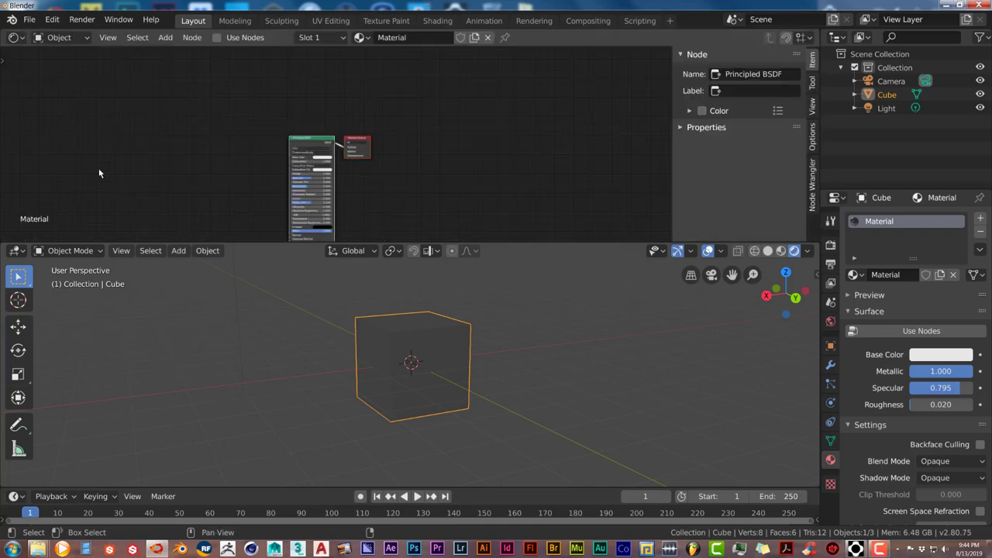
middle_click_drag(148, 203, 160, 178)
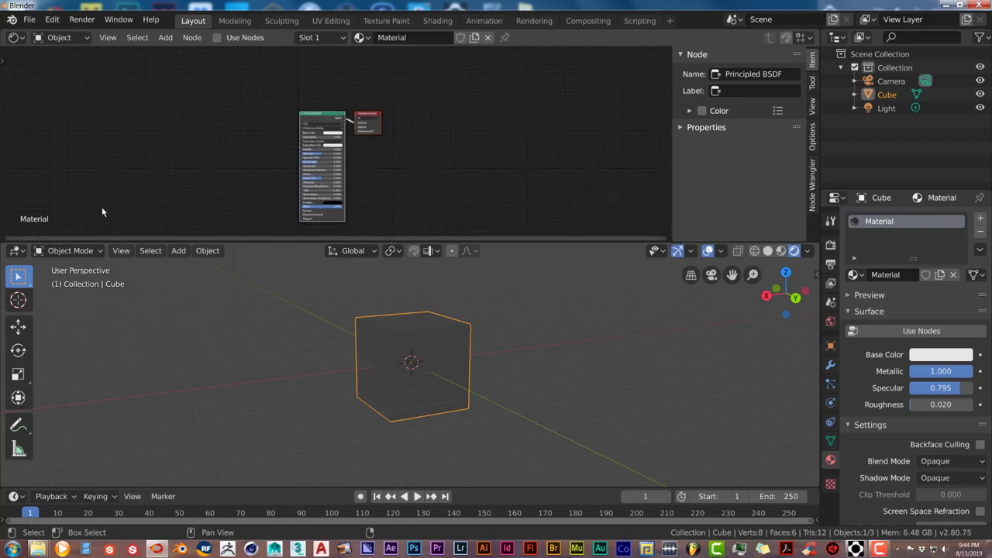
Step: Switch the Shader Editor to World and delete its Background node
left_click(85, 39)
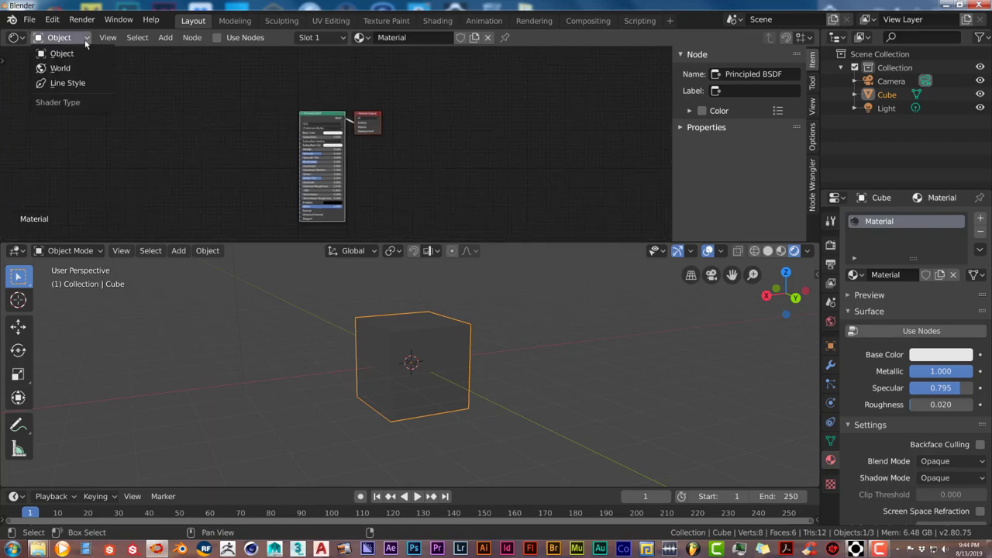
left_click(60, 68)
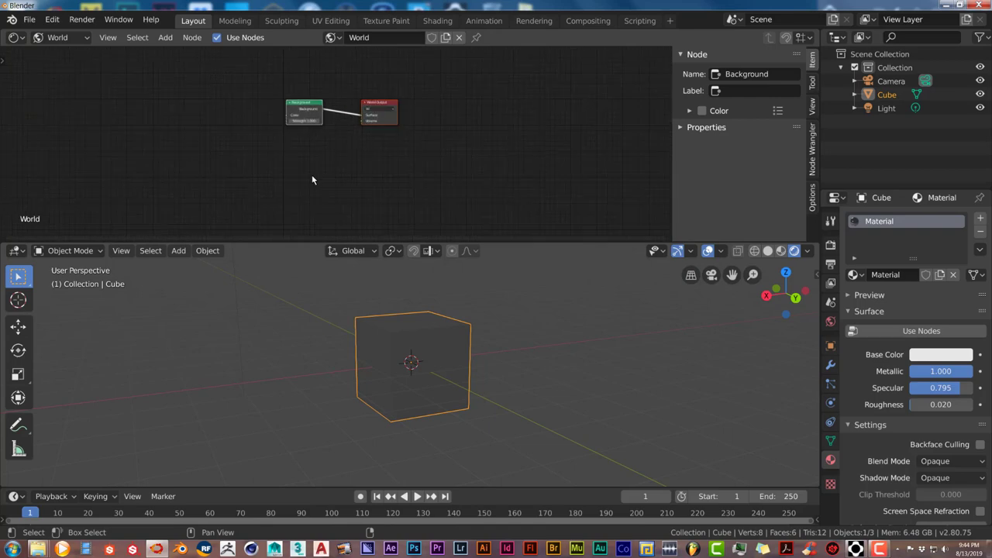
scroll(311, 180, "up", 2)
scroll(312, 153, "up", 1)
left_click(314, 126)
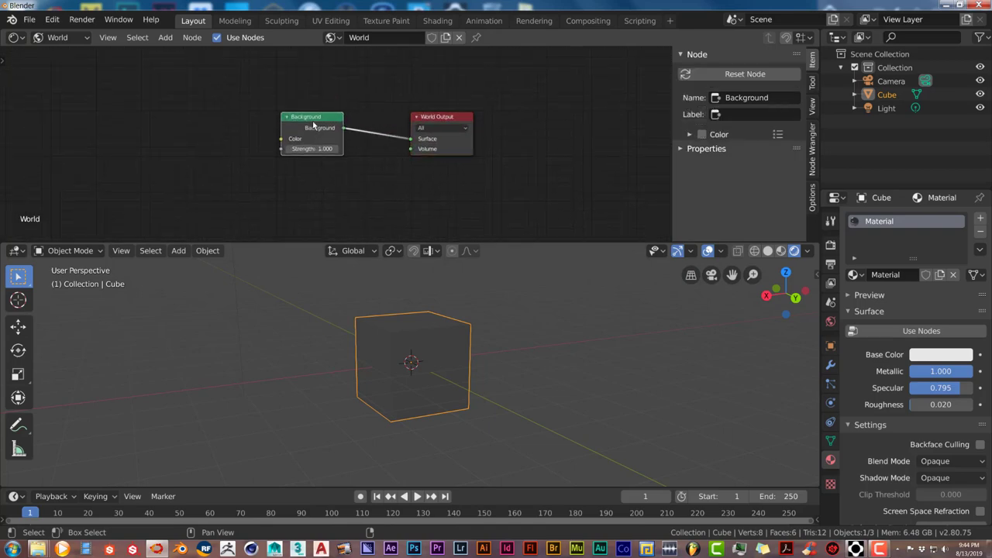
left_click_drag(314, 125, 306, 121)
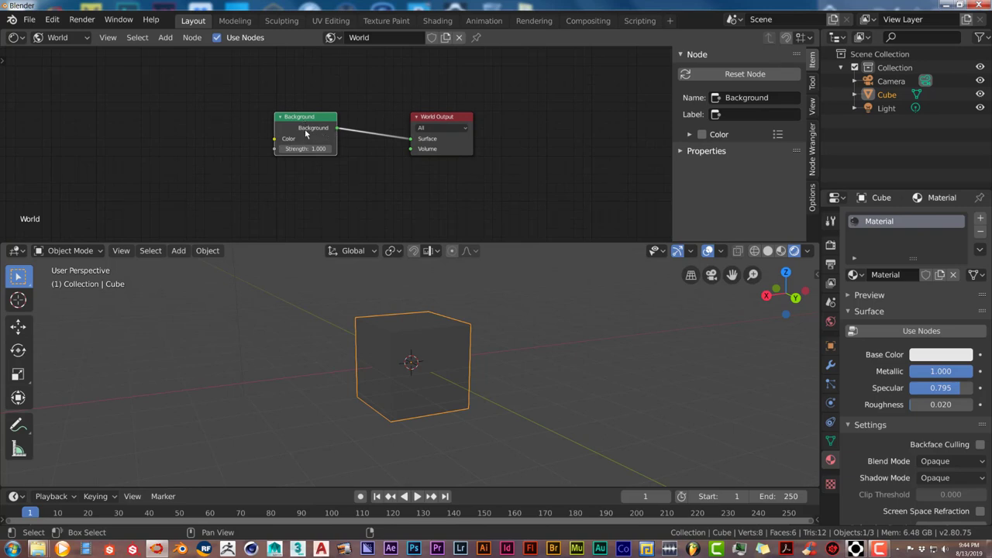
key("x")
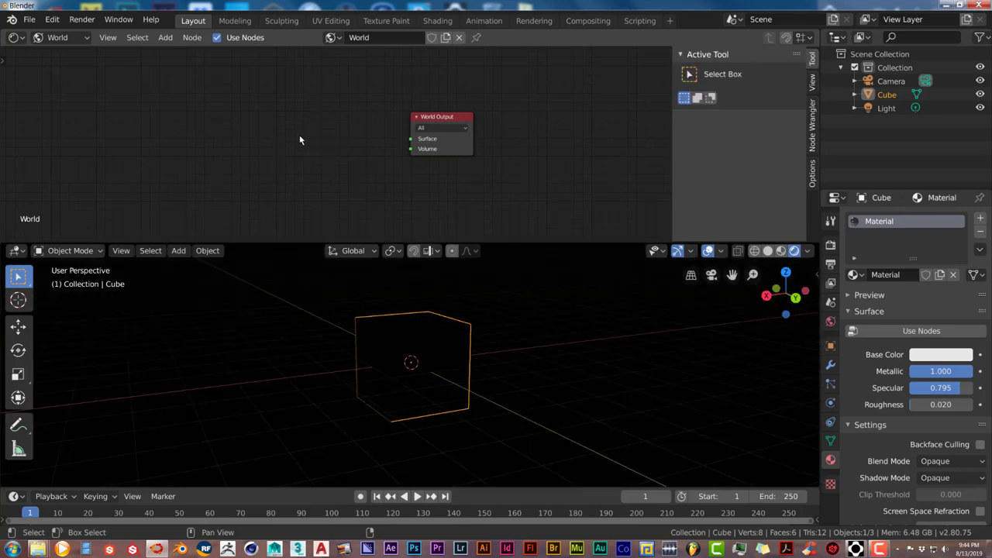
Step: Add an Environment Texture node and wire its Color output into the World Output Surface
key("shift+a")
key("shift+a")
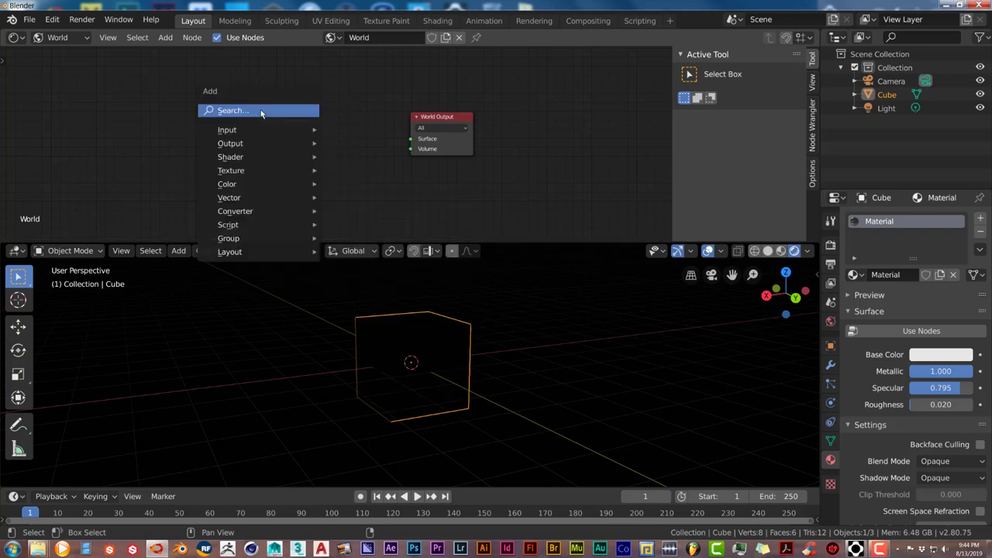
mouse_move(231, 170)
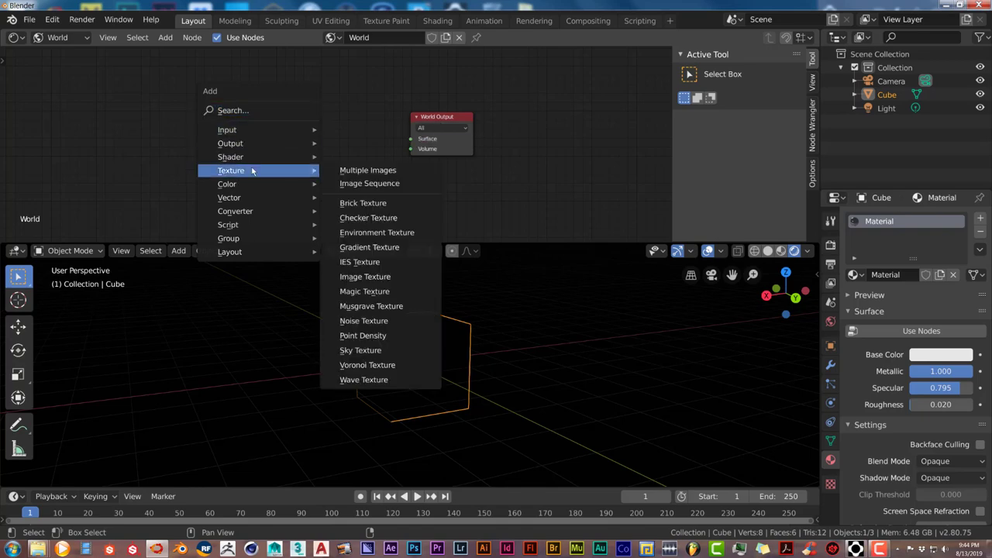
left_click(351, 232)
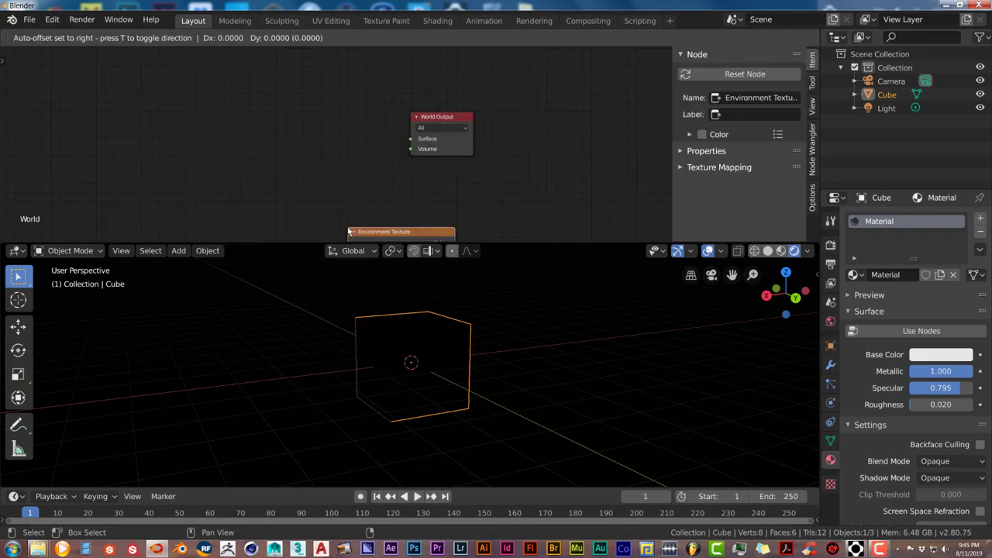
left_click(206, 80)
left_click_drag(336, 122, 410, 139)
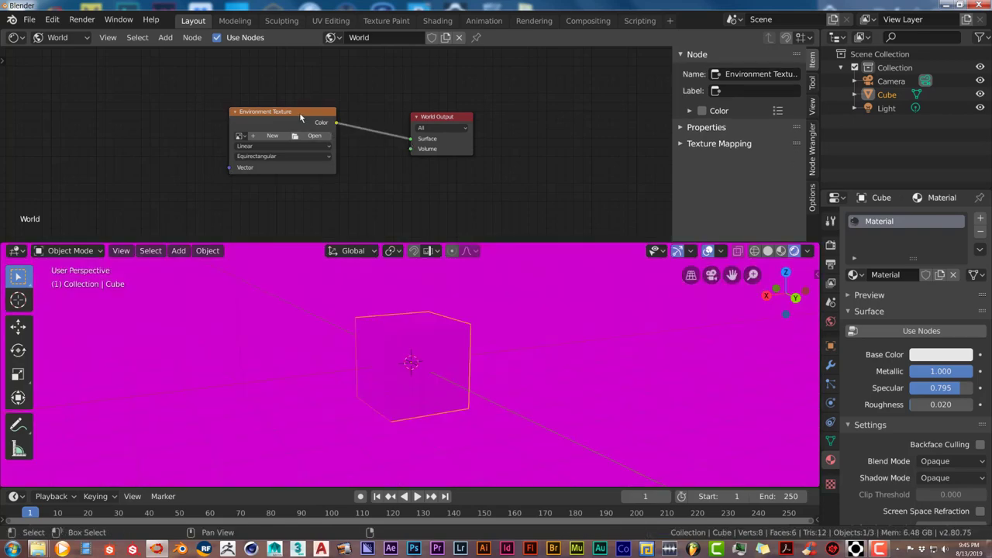
left_click_drag(306, 114, 349, 117)
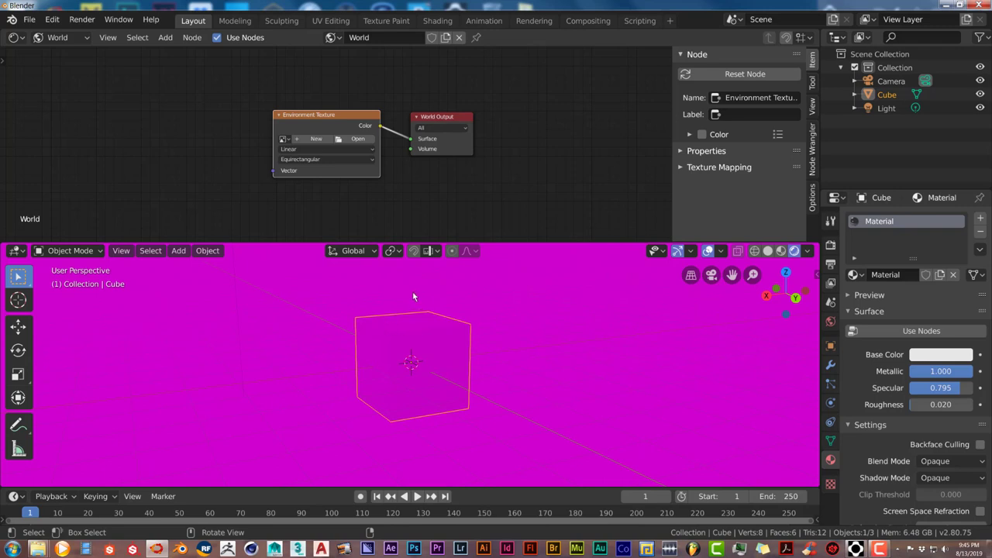
Step: Point the node's image browser at the pro_lighting_skies_ultimate hdris folder using the path copied from Explorer
left_click(358, 138)
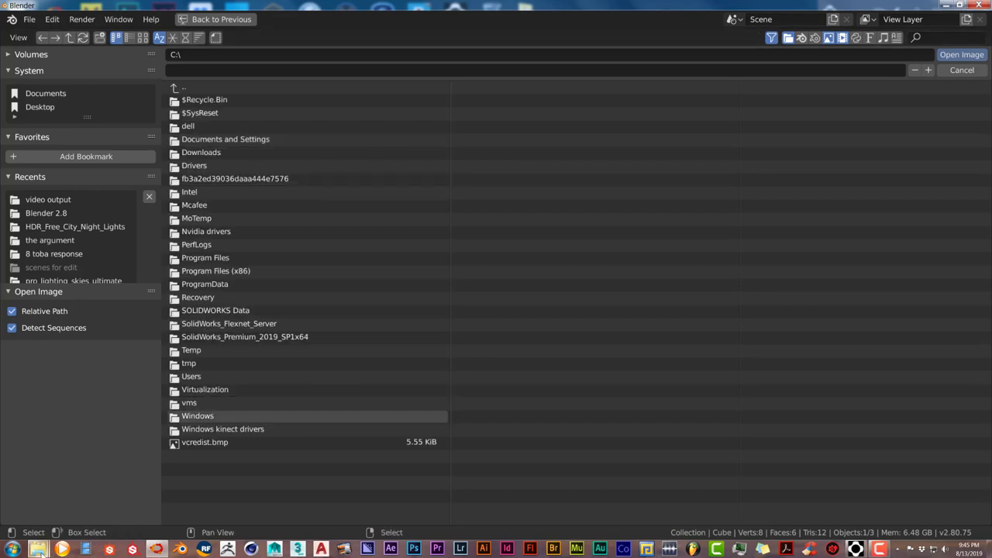
mouse_move(37, 549)
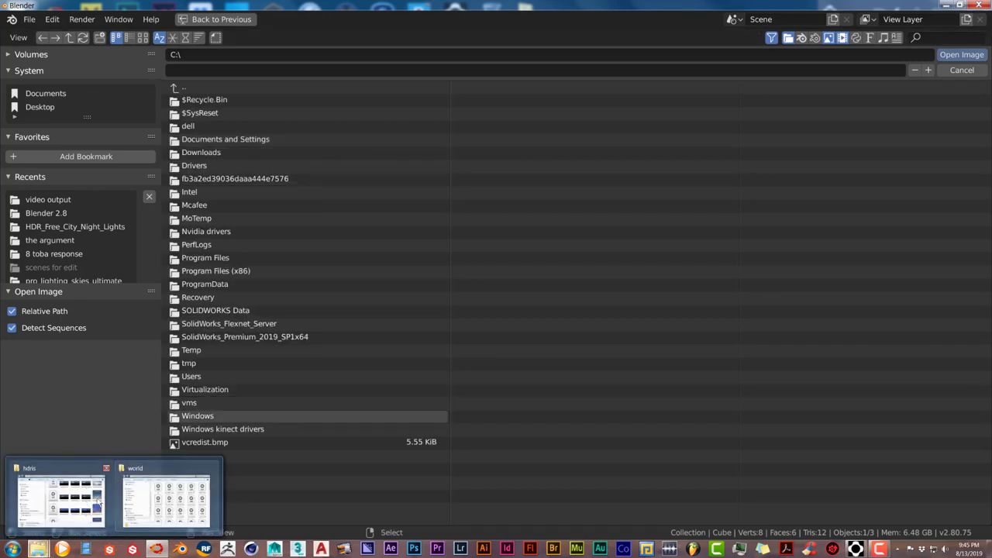
left_click(93, 502)
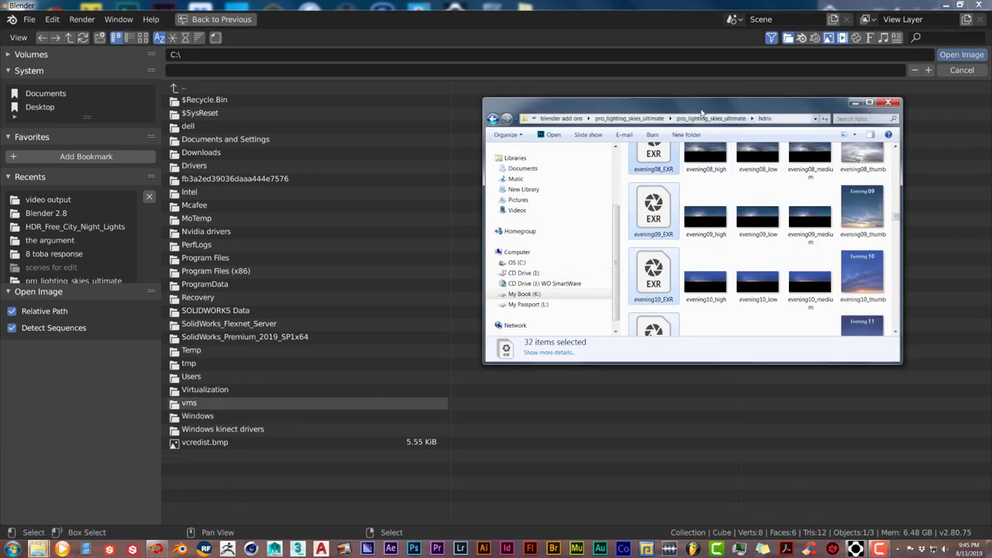
left_click(788, 120)
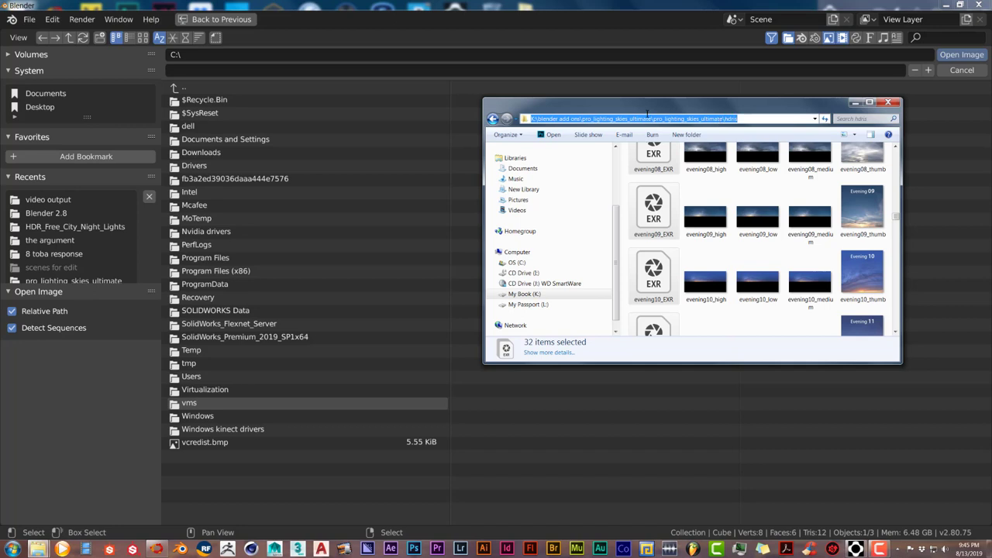
left_click(474, 51)
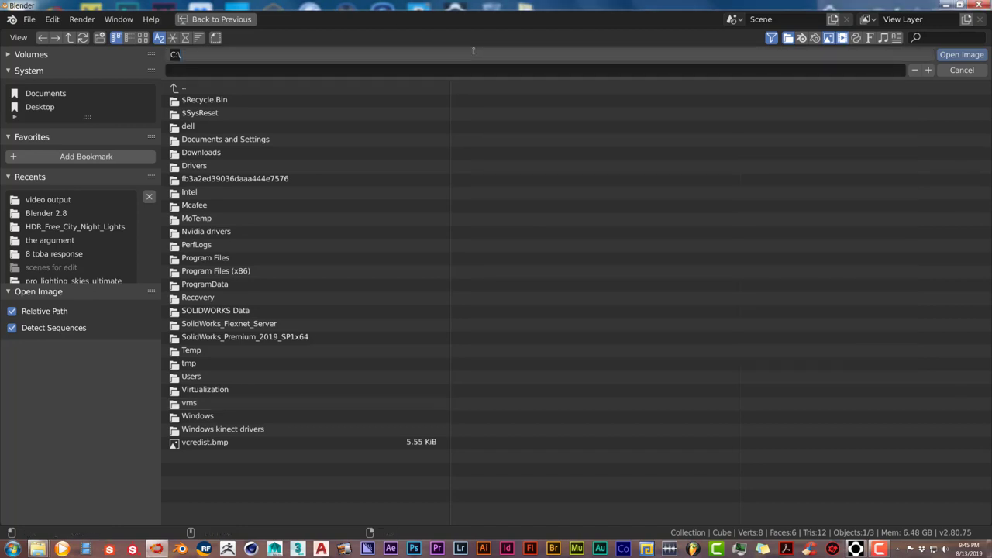
type("K:\\blender add ons\\pro_lighting_skies_ultimate\\pro_lighting_skies_ultimate\\hdris")
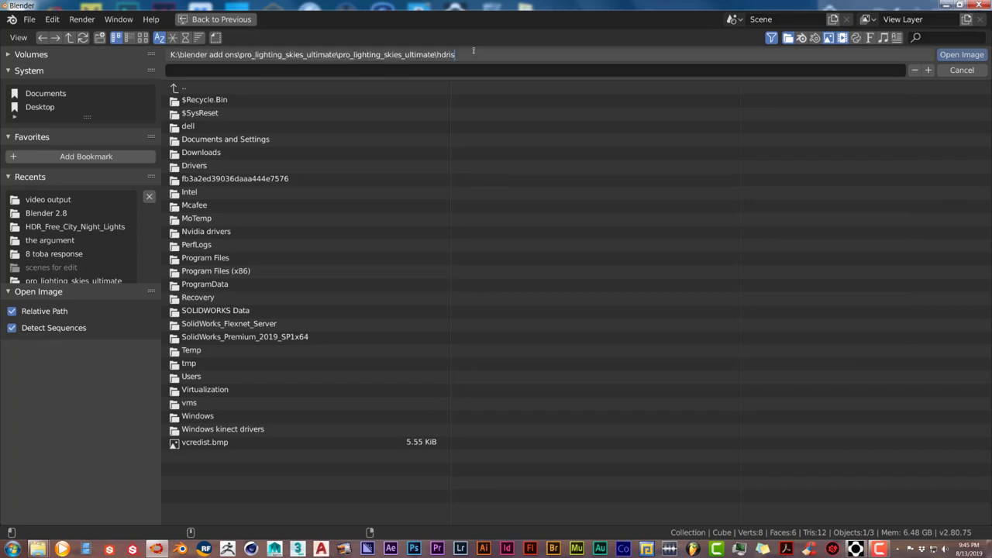
key("Return")
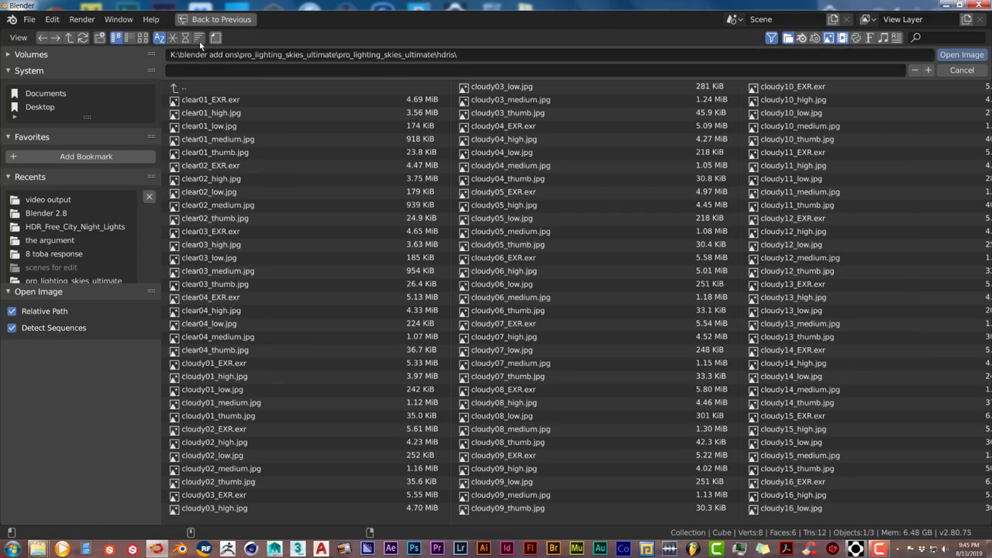
Step: Preview the HDRIs as thumbnails and open cloudy02_EXR.exr as the environment image
left_click(143, 37)
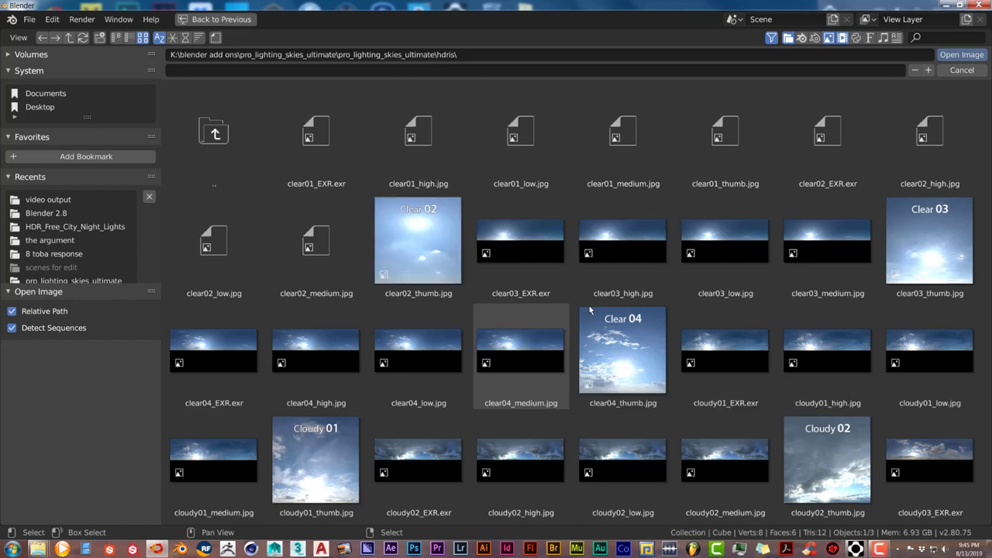
key("Left")
key("Left")
key("Left")
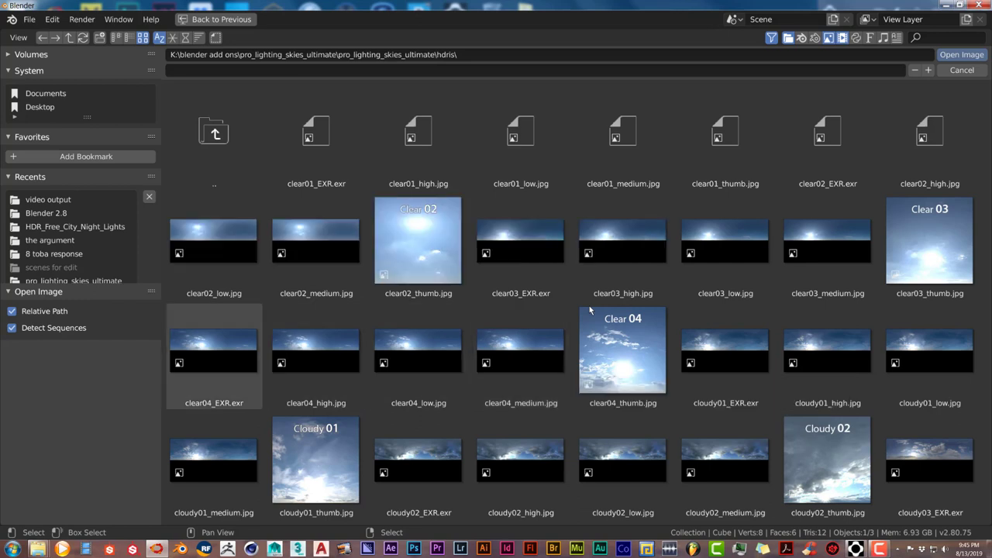
key("Right")
key("Right")
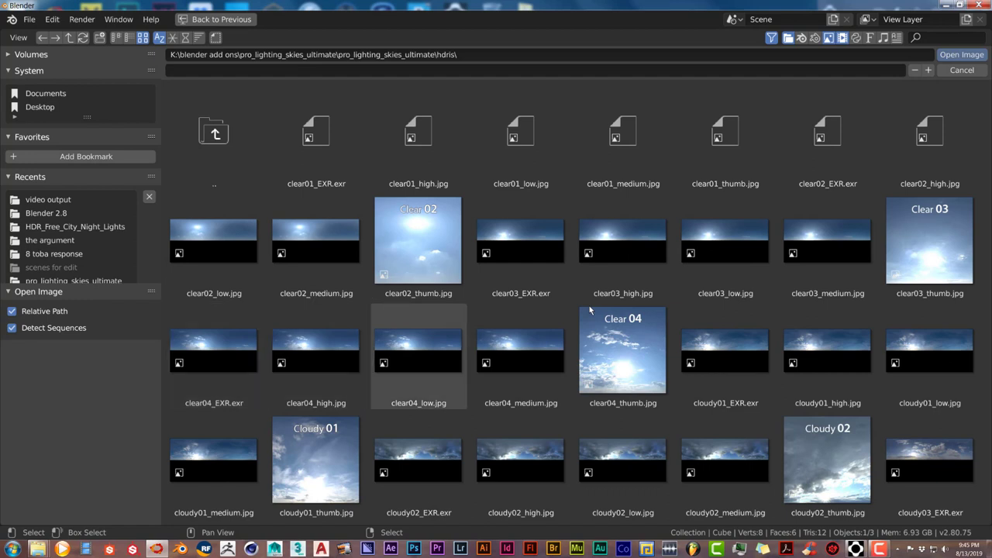
key("Right")
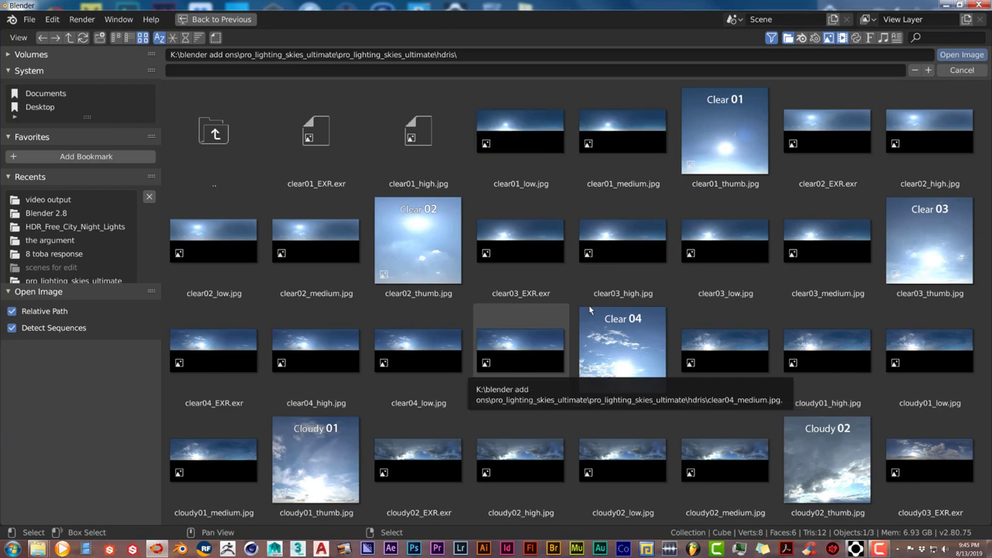
key("Left")
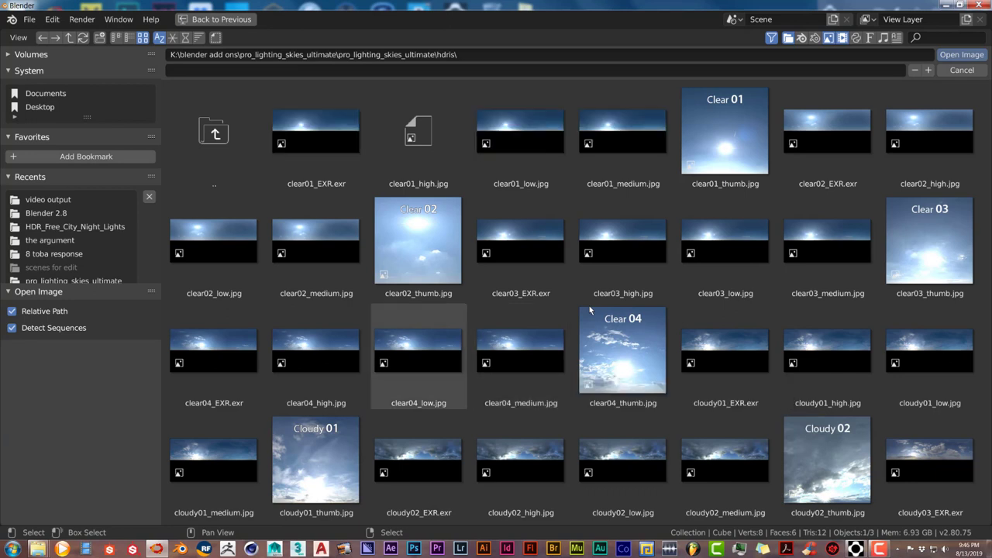
key("Right")
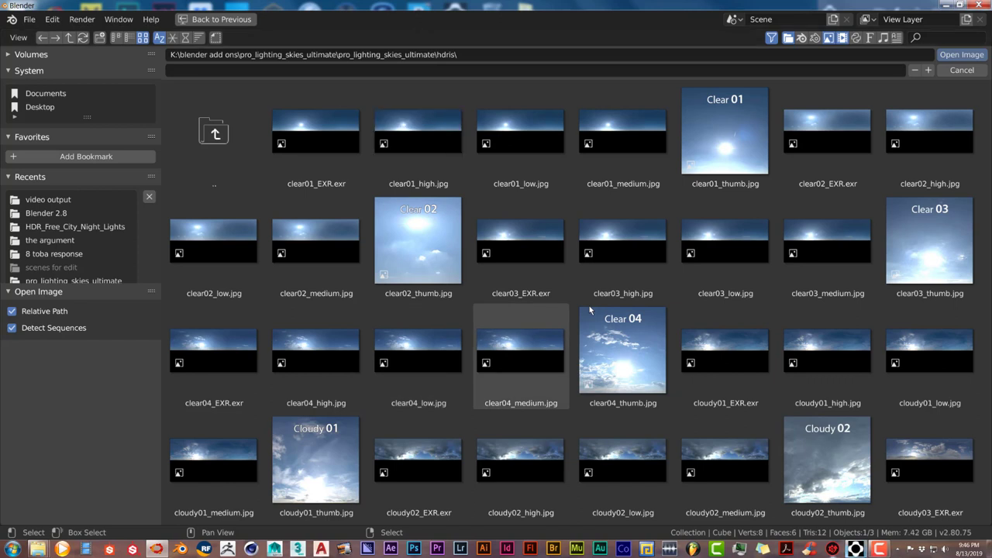
key("Down")
key("Left")
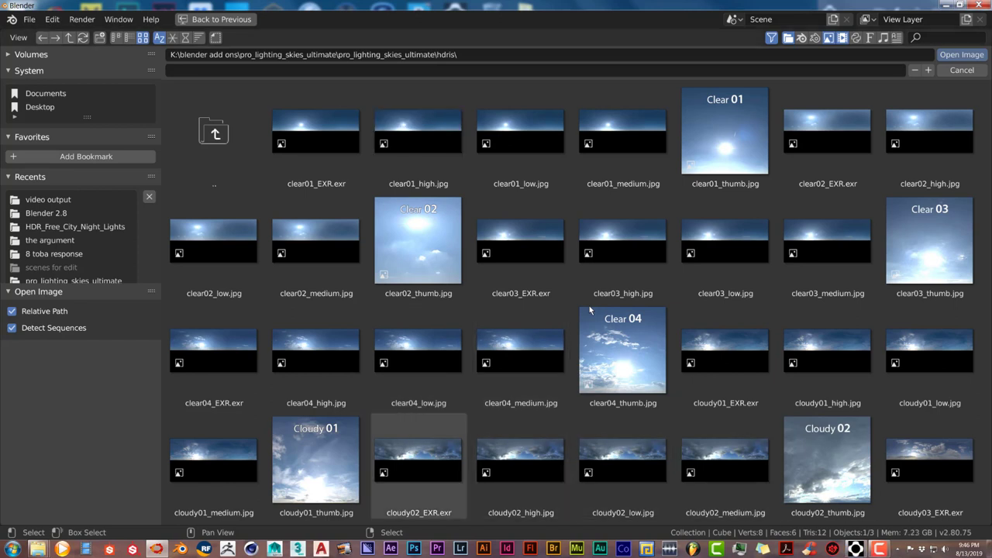
key("Return")
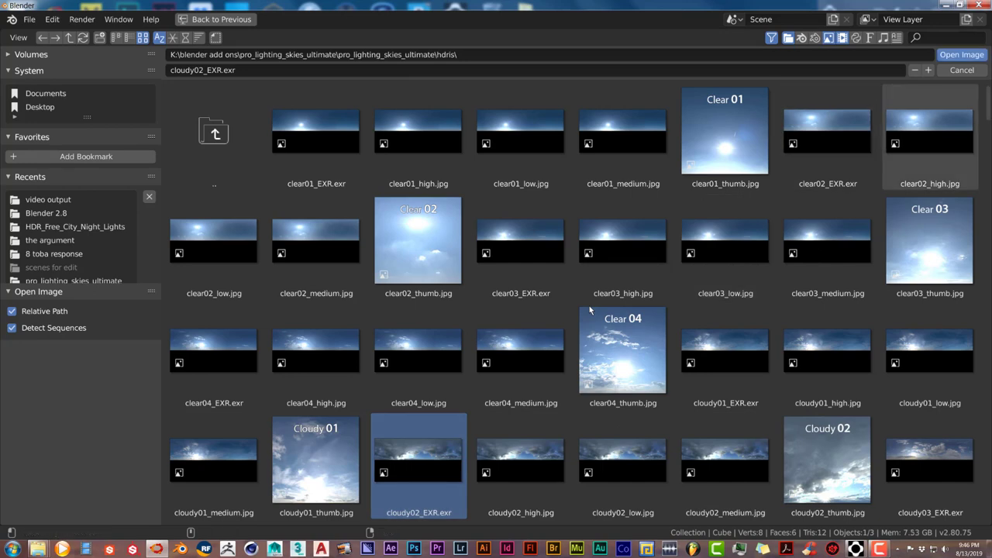
key("Return")
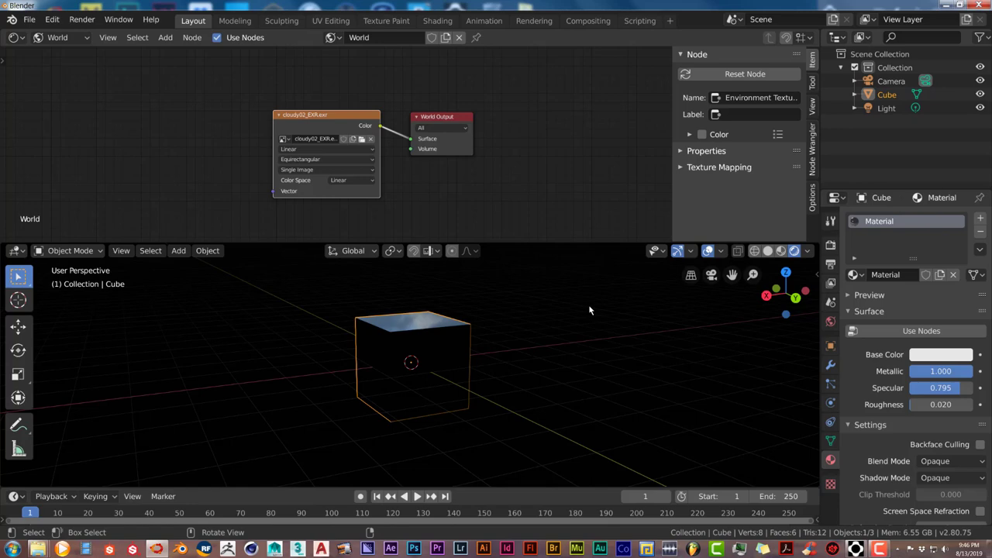
key("KP_0")
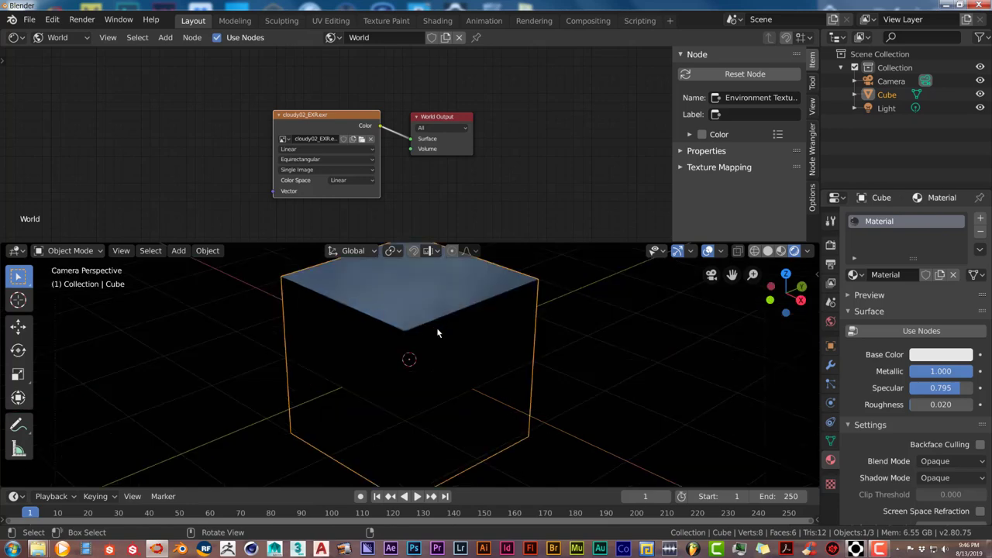
middle_click_drag(437, 333, 395, 317)
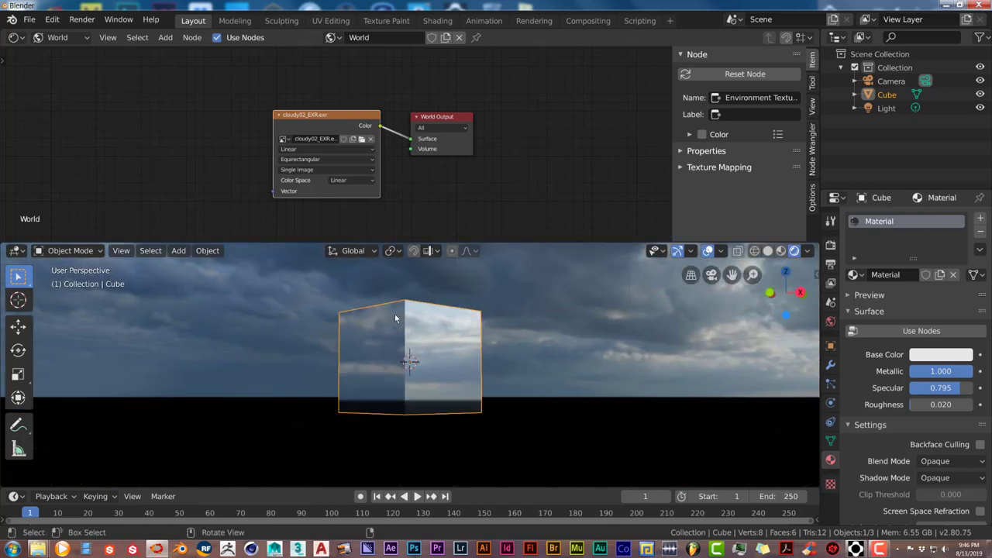
middle_click_drag(620, 311, 319, 313)
middle_click_drag(616, 327, 571, 329)
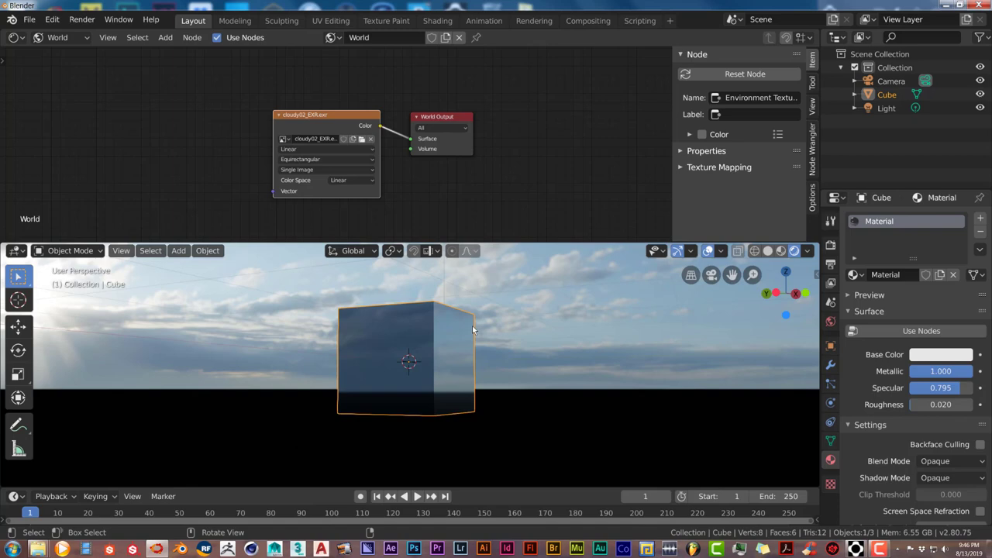
middle_click_drag(472, 325, 434, 328)
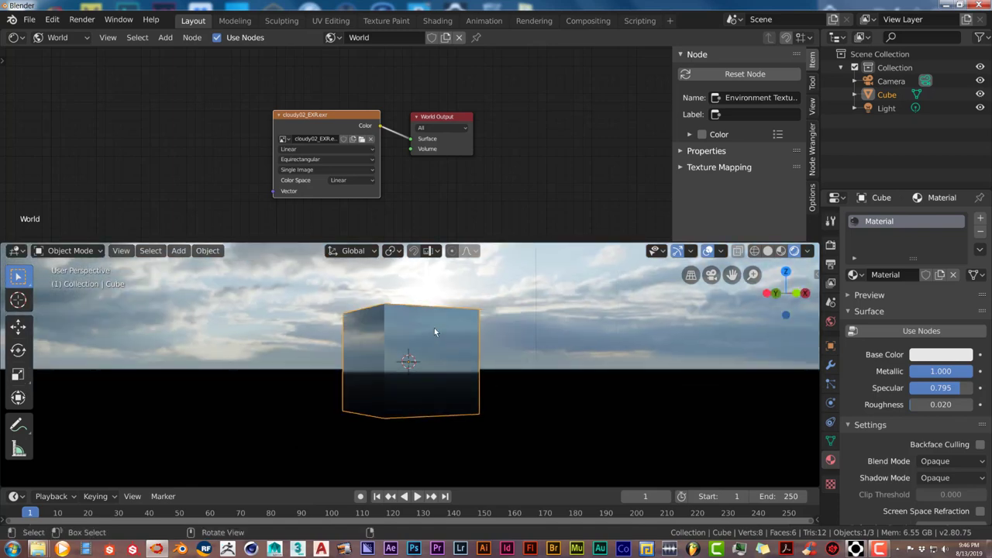
mouse_move(433, 332)
middle_mouse_down()
mouse_move(392, 330)
mouse_move(455, 331)
mouse_move(436, 331)
middle_mouse_up()
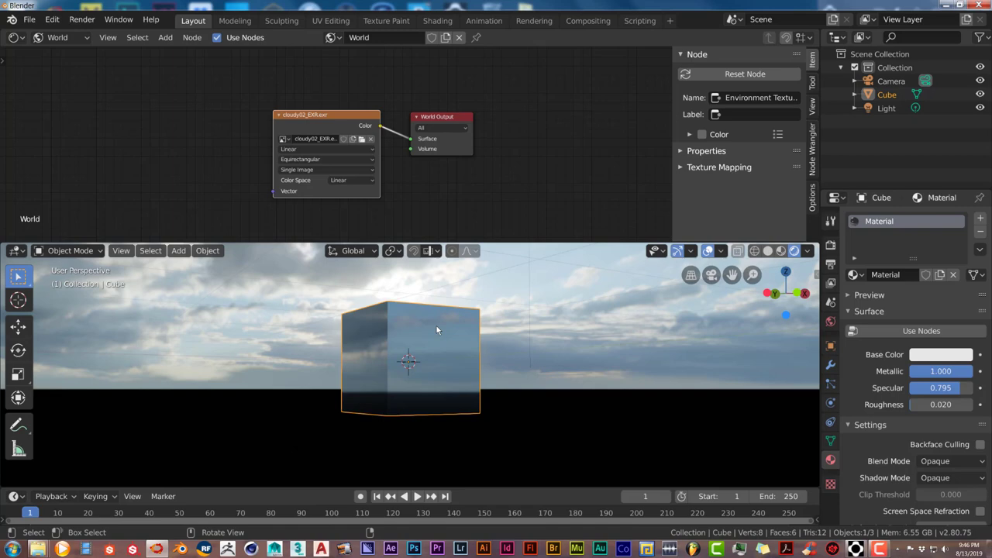
mouse_move(436, 331)
middle_mouse_down()
mouse_move(400, 334)
mouse_move(461, 331)
middle_mouse_up()
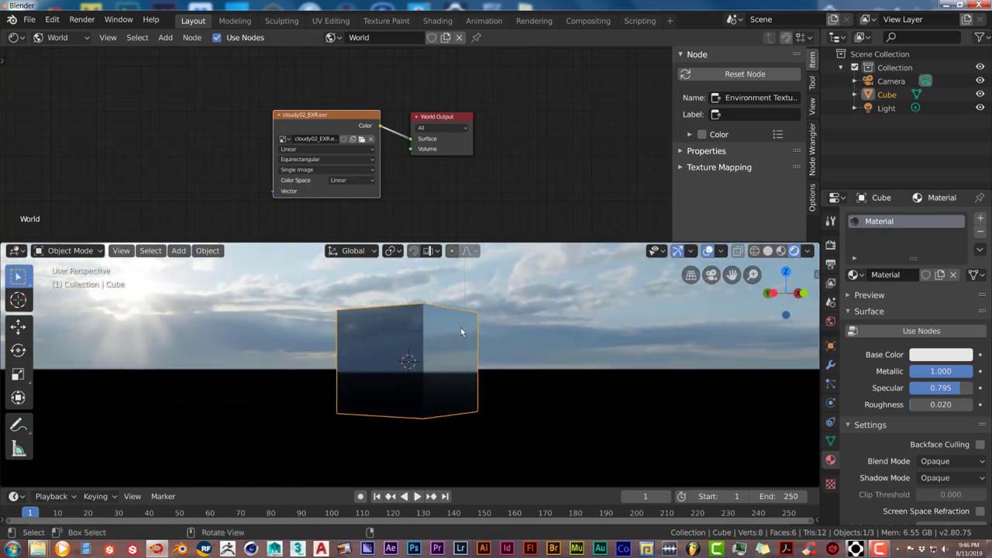